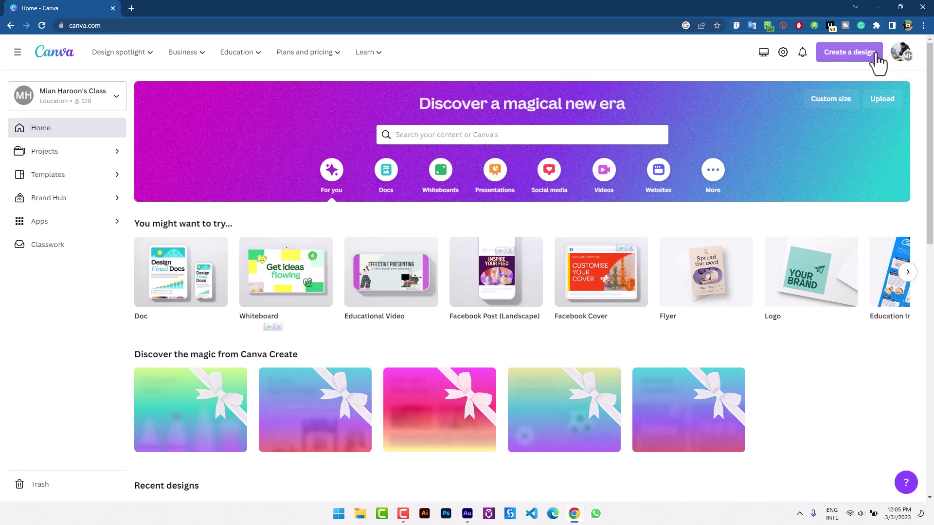
Create a new blank design with the recent custom size 1280 × 769 px.
left_click(843, 59)
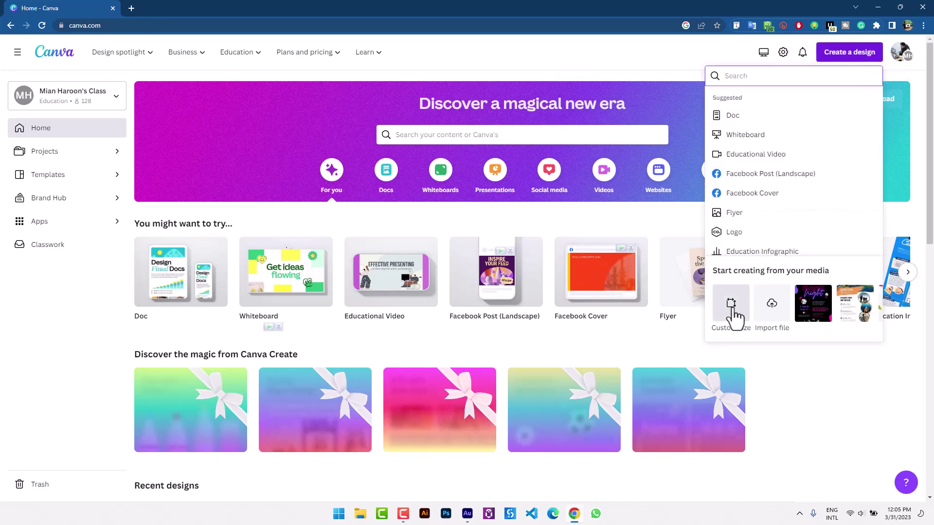
left_click(731, 311)
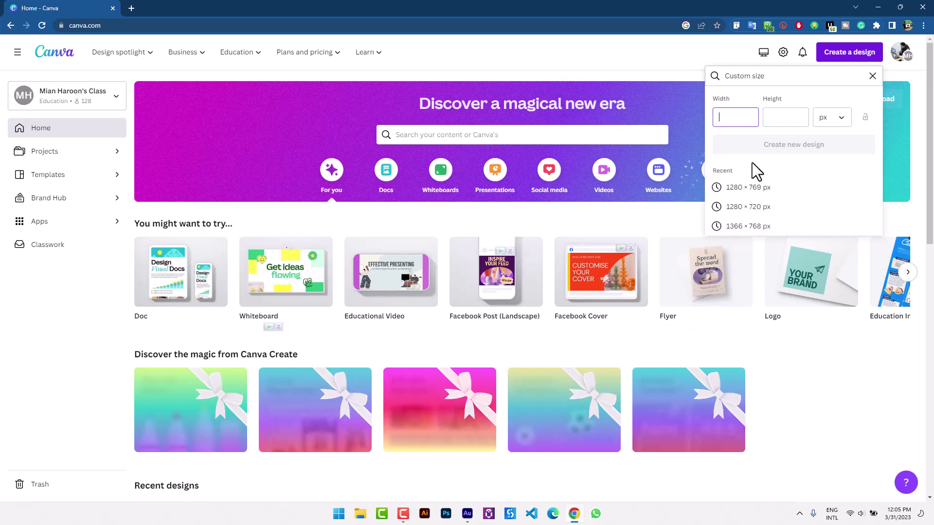
left_click(760, 191)
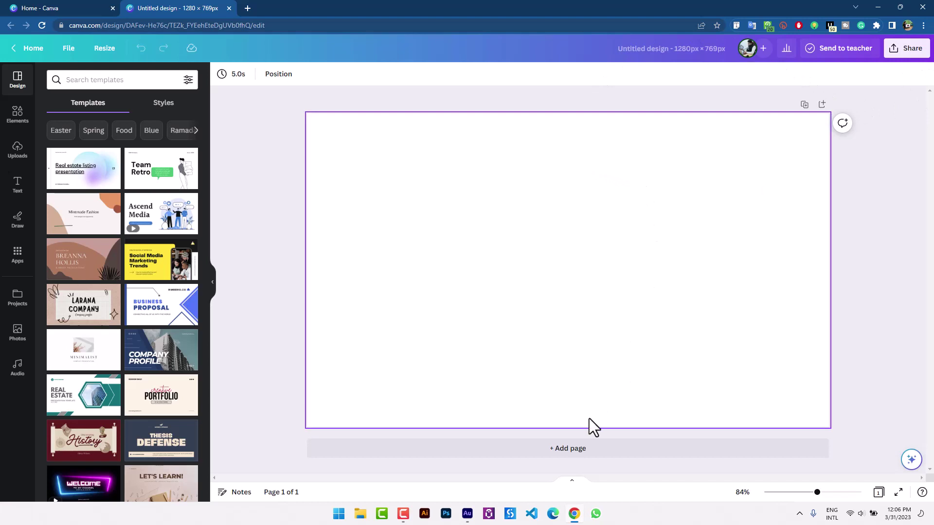
Add three blank pages after the first page of the design.
left_click(578, 454)
left_click(586, 450)
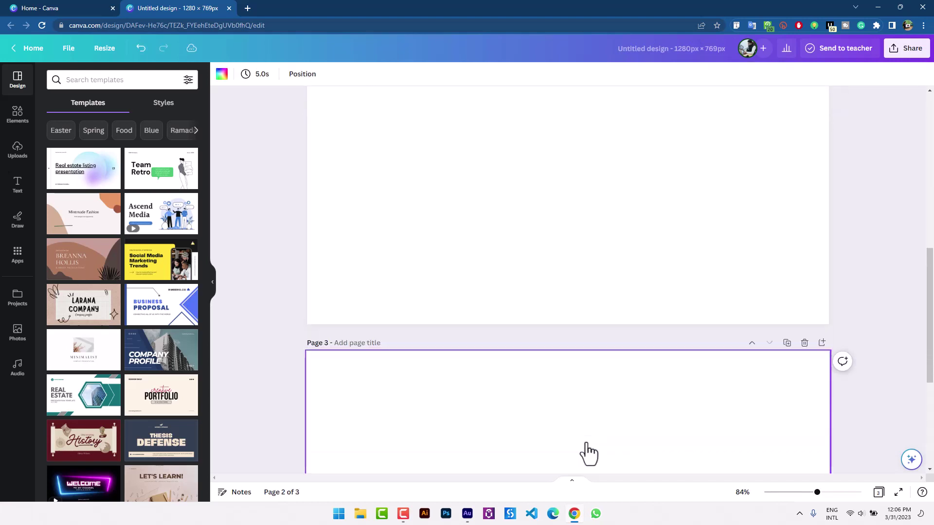
left_click(586, 452)
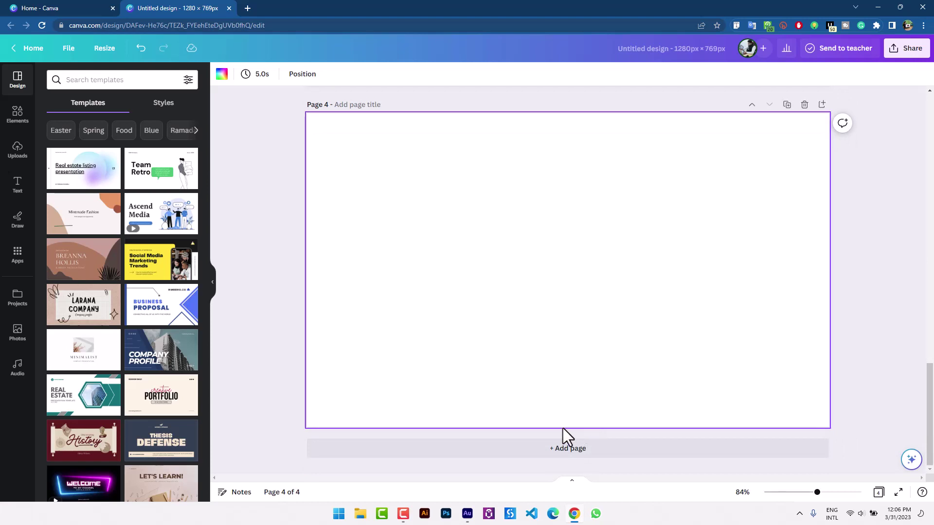
scroll(603, 388, "up", 20)
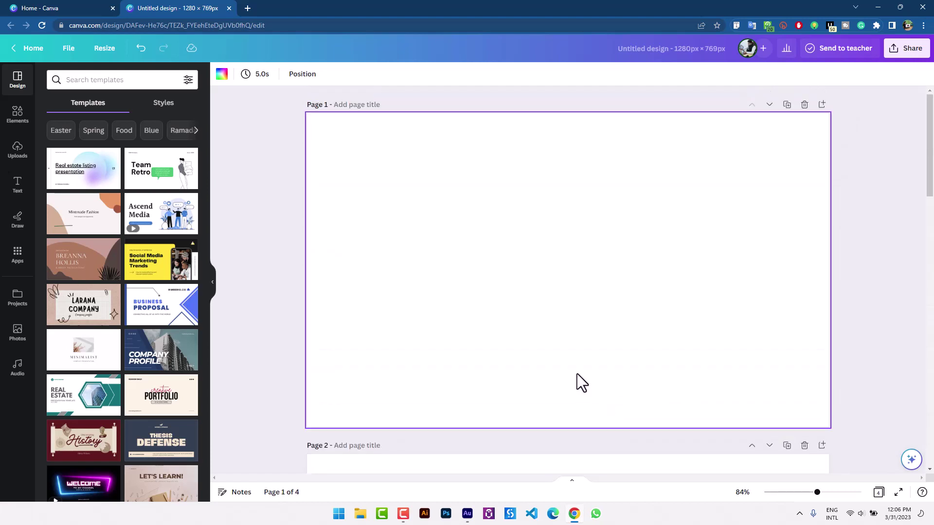
Open the Flyers folder from Google Drive as the source for uploads.
left_click(8, 161)
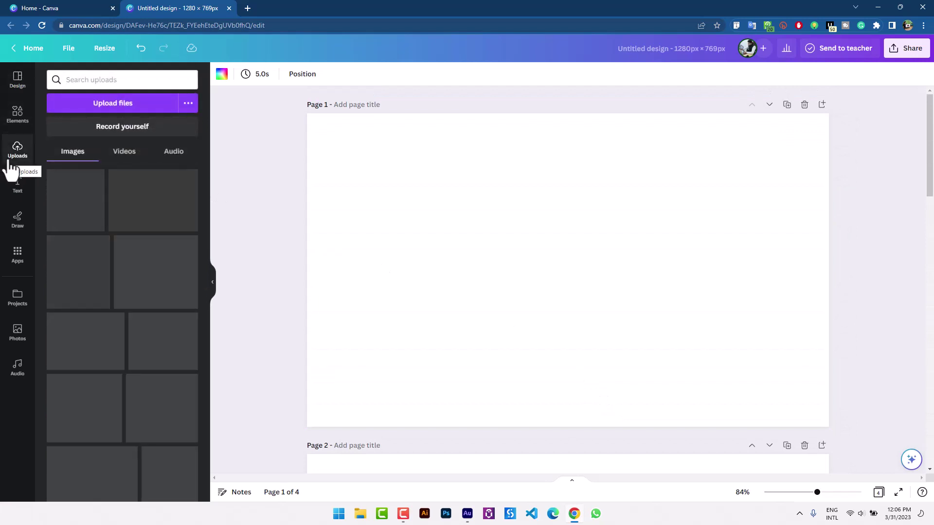
left_click(146, 155)
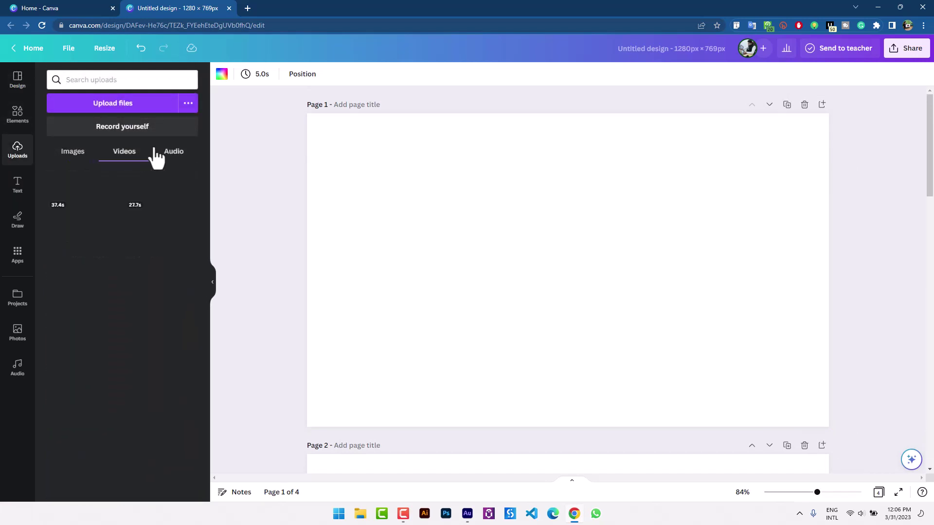
left_click(187, 103)
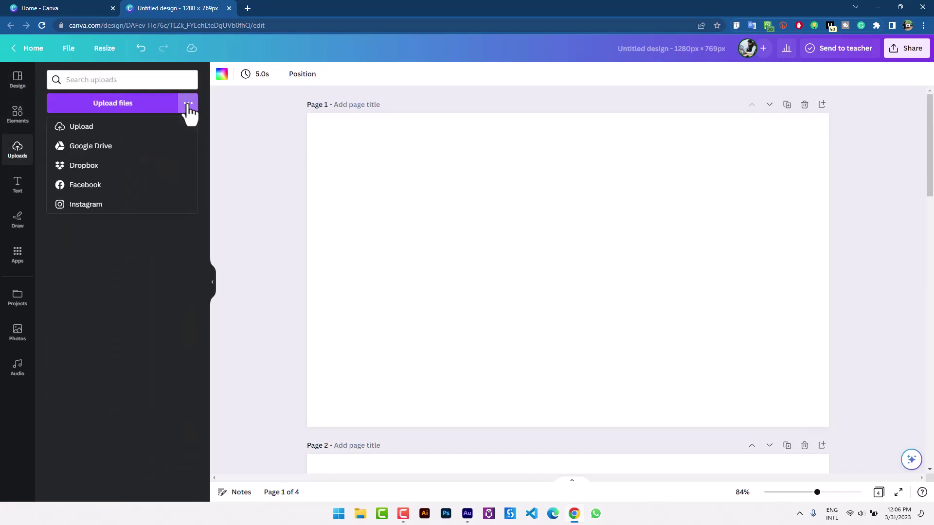
left_click(159, 146)
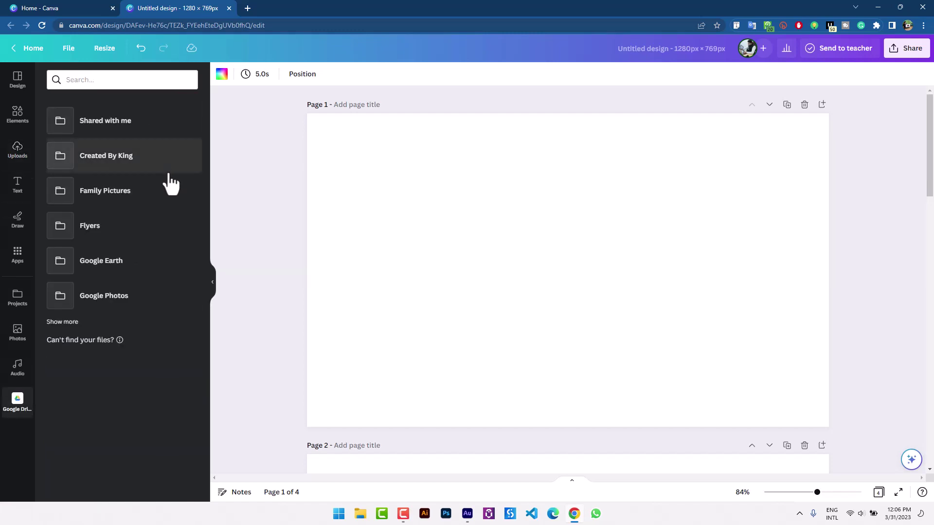
left_click(166, 223)
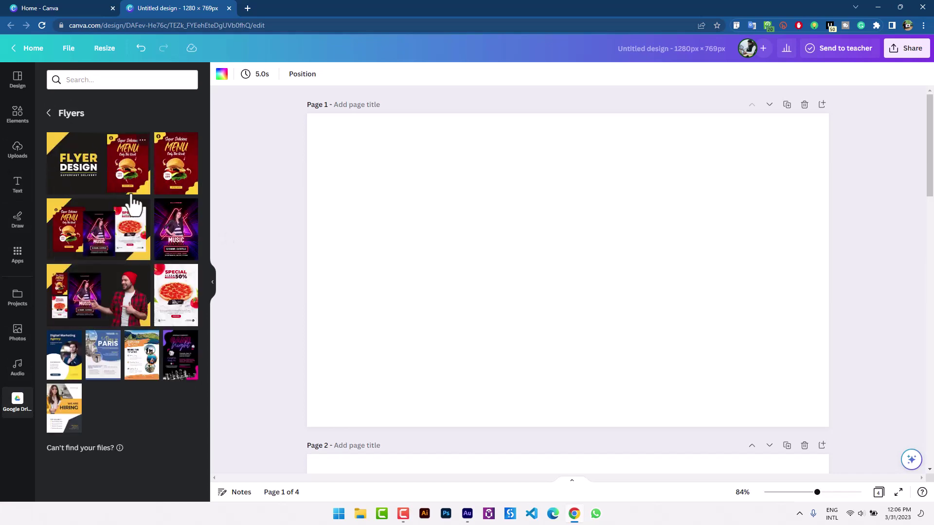
Insert the "Flyer Design" burger menu banner on page 1, shift it up, and cut it from the page.
left_click(111, 178)
left_click_drag(555, 252, 517, 223)
scroll(545, 242, "down", 3)
scroll(546, 239, "up", 2)
key("Delete")
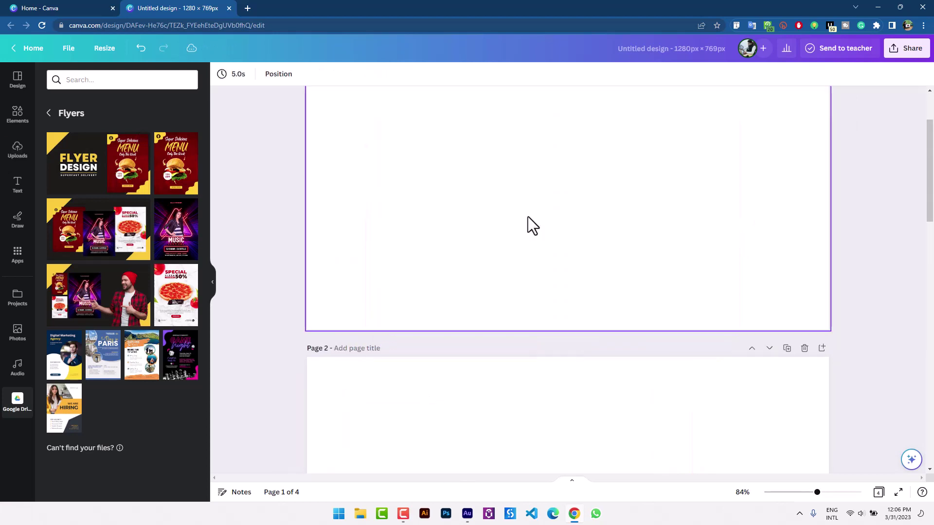
Paste the "Flyer Design" banner onto page 2, align it to the page's upper-left corner, and enlarge it to fill the page.
scroll(471, 212, "down", 5)
key("ctrl+v")
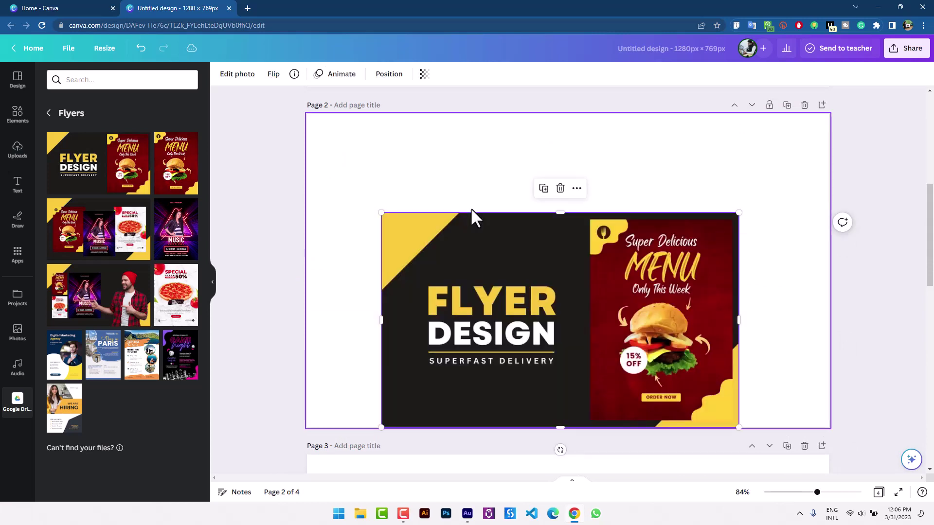
left_click_drag(471, 208, 436, 171)
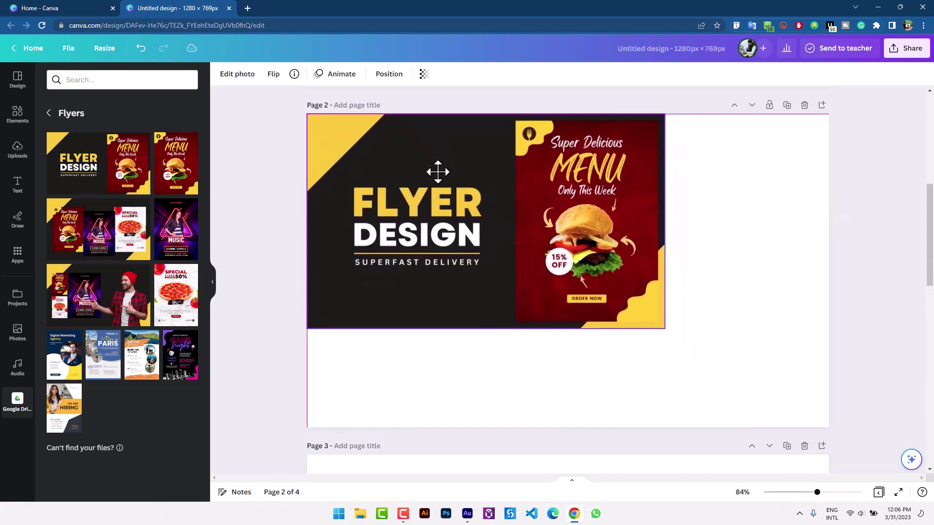
left_click_drag(672, 332, 832, 411)
Insert the banner showing three flyers side by side on page 3 and scale it to fill the whole page.
scroll(678, 323, "down", 10)
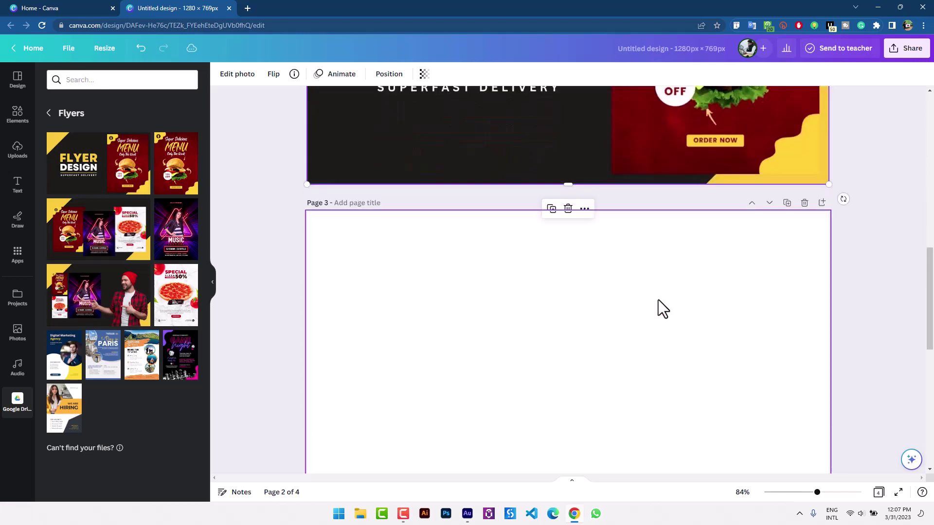
left_click(488, 225)
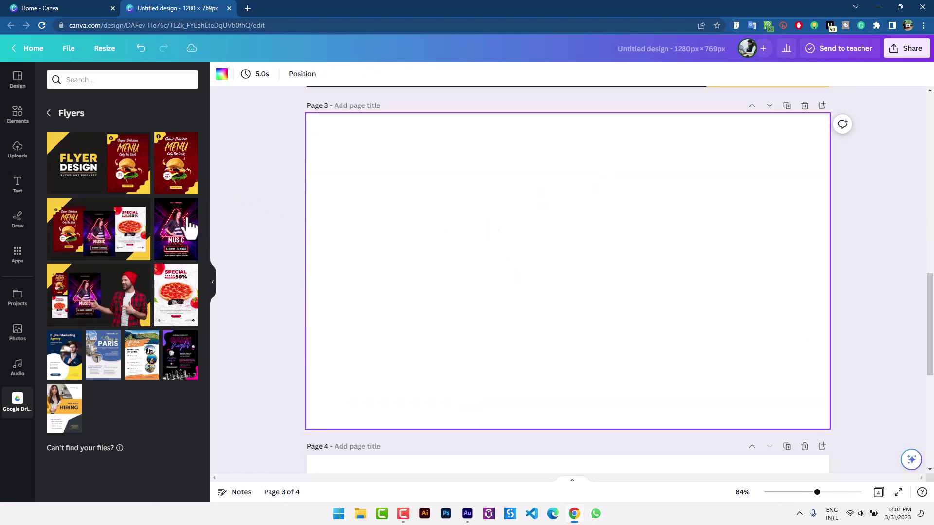
left_click(109, 250)
left_click_drag(477, 281, 395, 232)
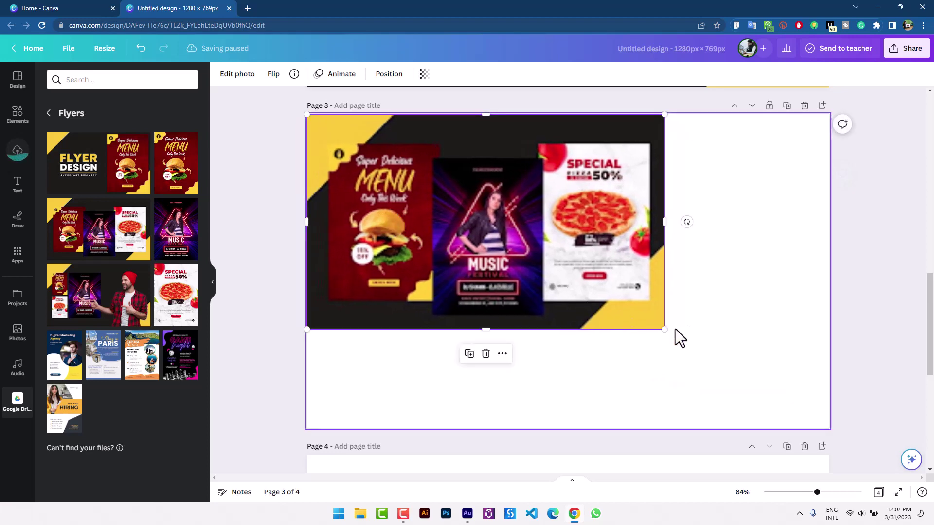
left_click_drag(665, 329, 830, 427)
Place the banner of the man in the red beanie pointing at flyers on page 4 and scale it to fill the page.
scroll(720, 413, "down", 5)
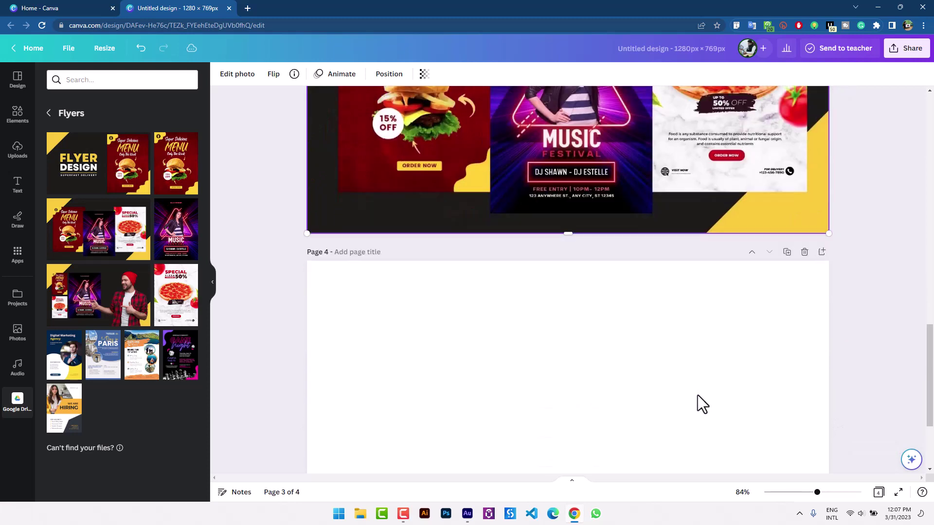
left_click(116, 302)
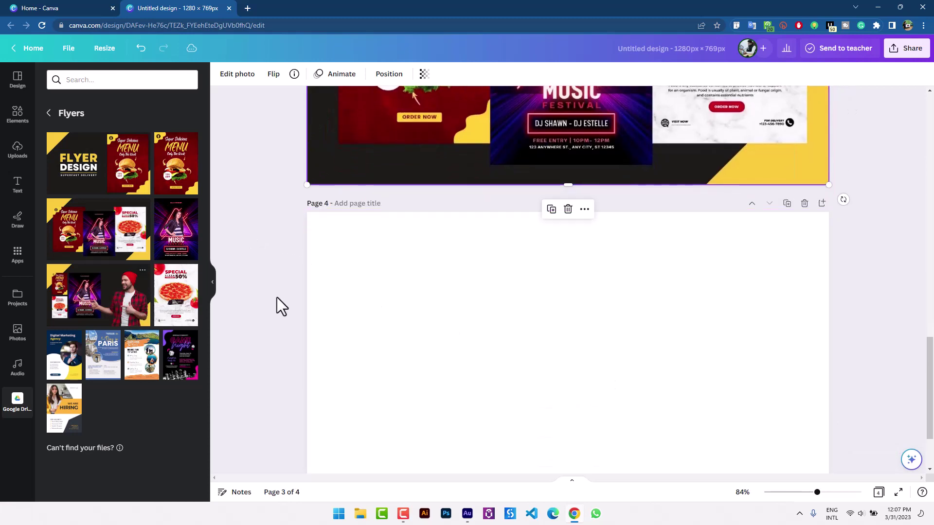
left_click_drag(462, 175, 455, 396)
left_click_drag(426, 348, 376, 321)
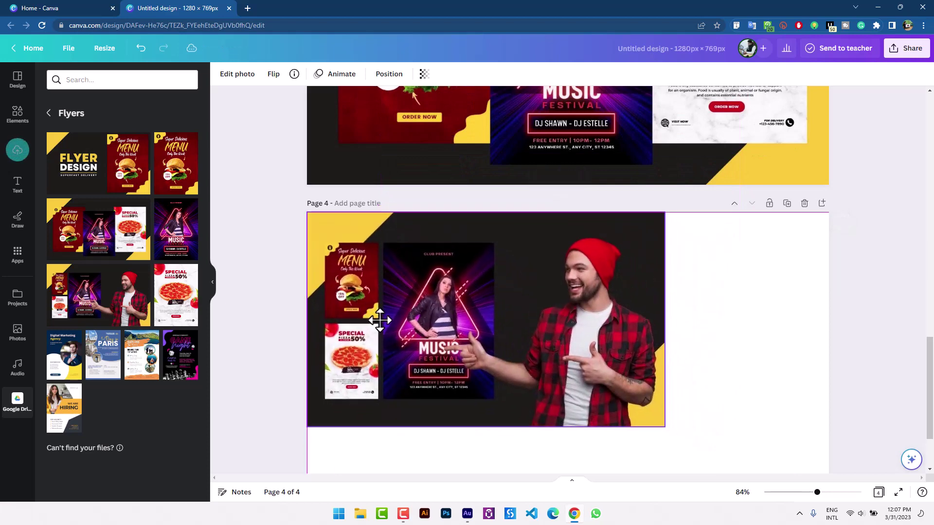
scroll(562, 311, "down", 2)
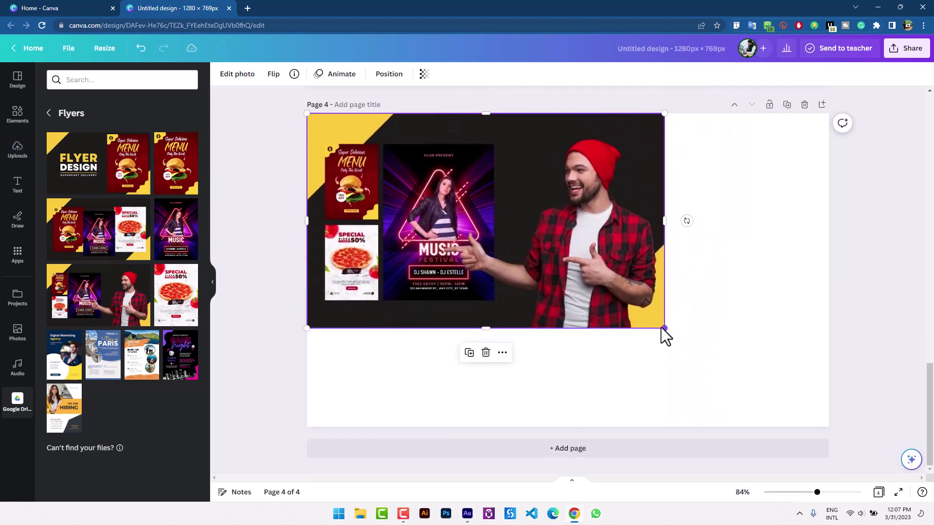
left_click_drag(665, 330, 830, 425)
Select the blank page 1 and search the elements for "solid black background".
scroll(658, 272, "up", 15)
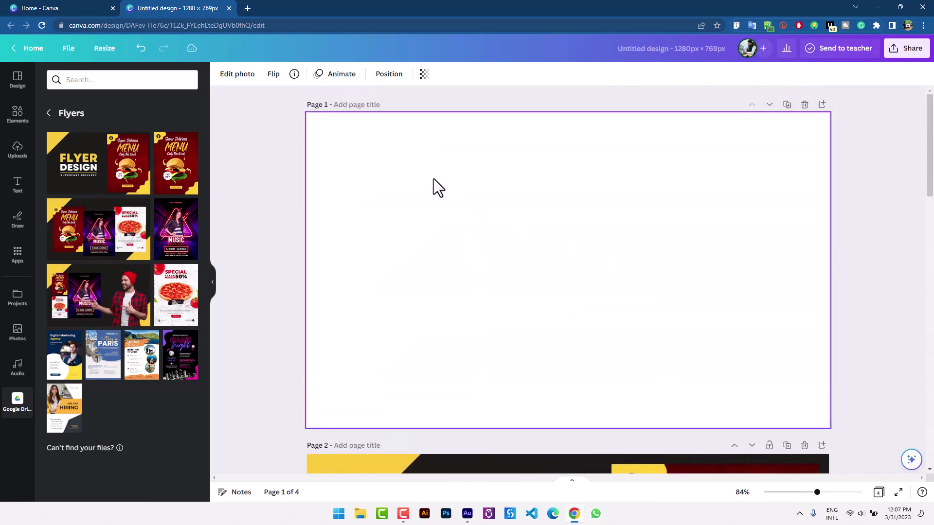
left_click(434, 179)
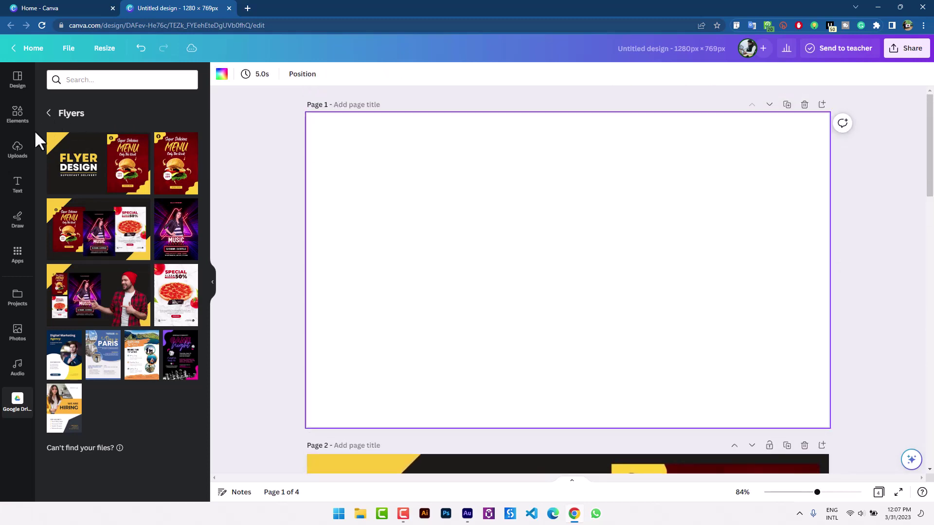
left_click(22, 119)
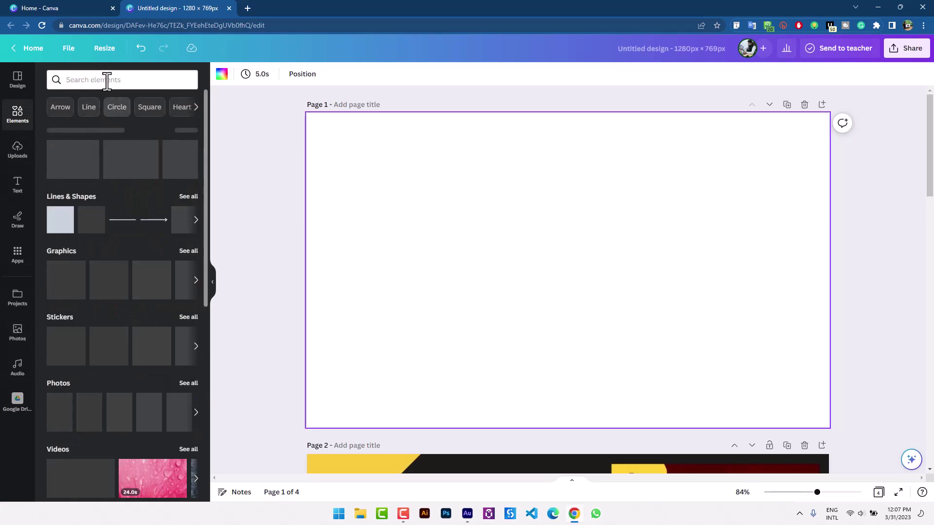
left_click(106, 79)
type("black bac")
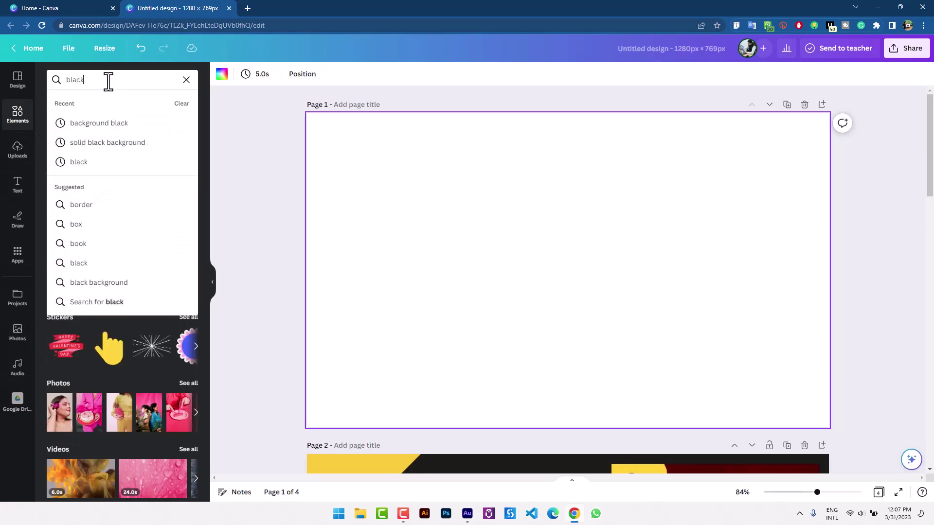
left_click(141, 123)
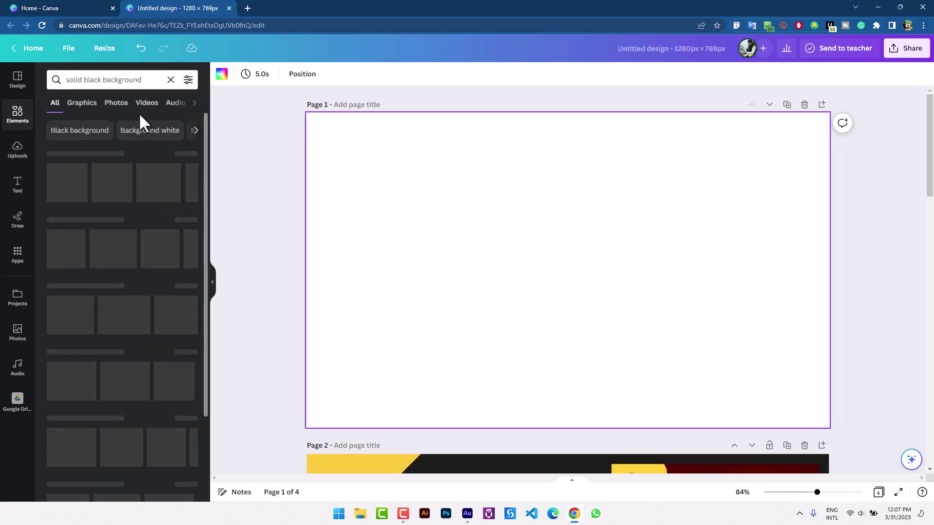
Browse the photo and graphics results and insert the plain black textured graphic on page 1.
scroll(122, 272, "down", 1)
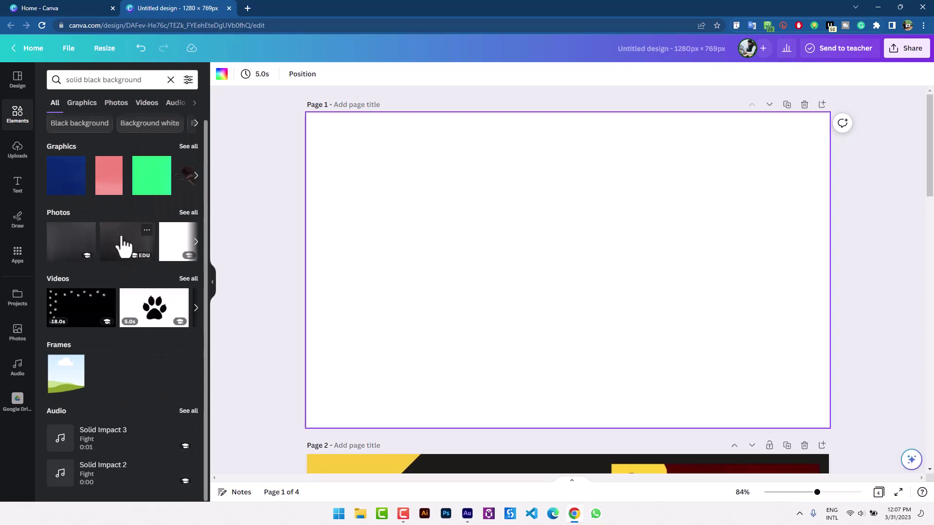
left_click(196, 241)
left_click(196, 241)
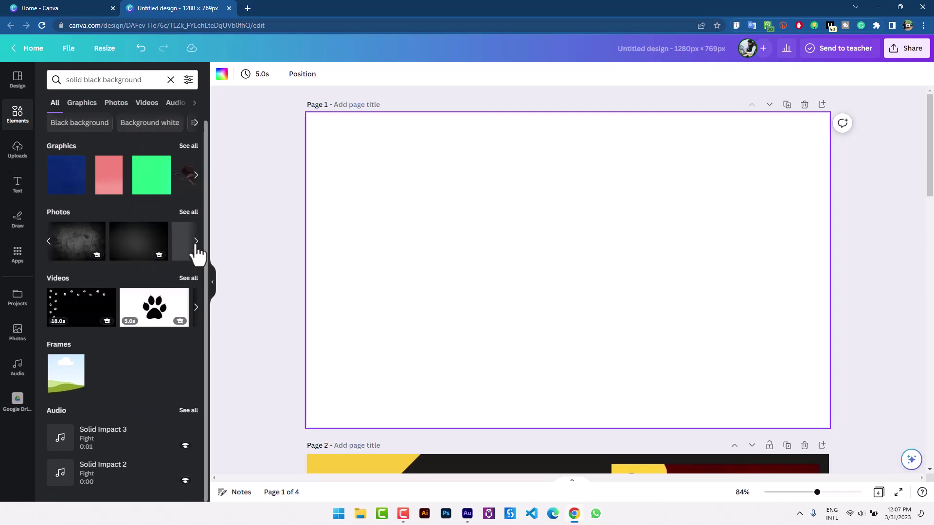
left_click(196, 241)
left_click(195, 241)
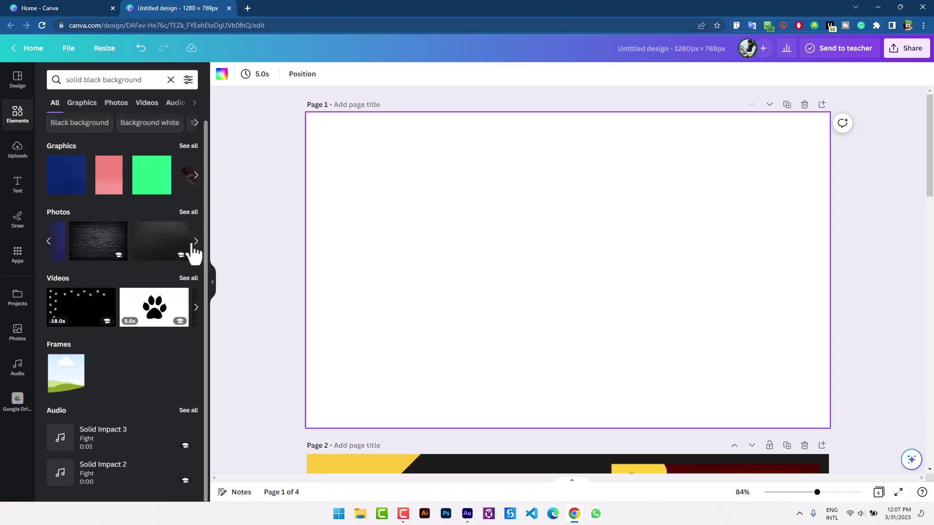
left_click(195, 148)
left_click(118, 233)
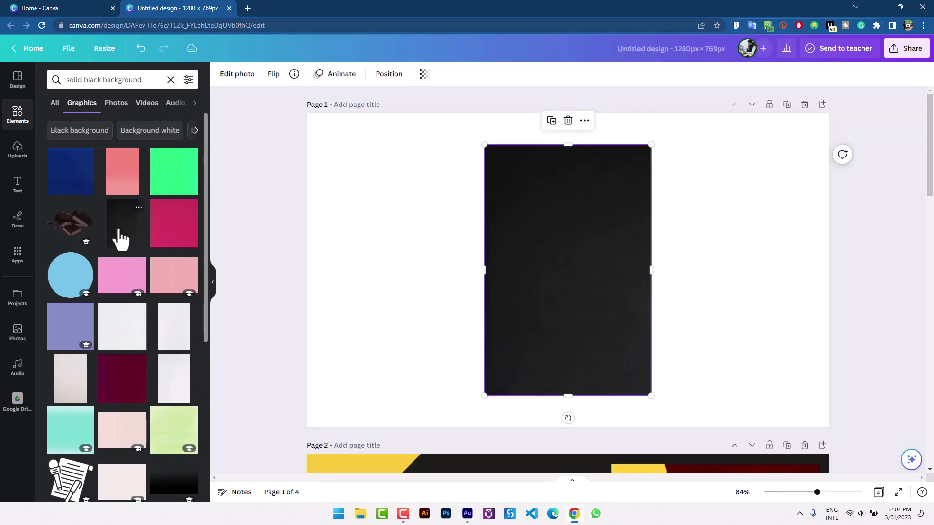
Rotate the black graphic to landscape, move it to the page's upper-left corner, and enlarge it to cover page 1.
left_click_drag(567, 418, 439, 265)
left_click_drag(534, 253, 392, 177)
left_click_drag(626, 306, 902, 450)
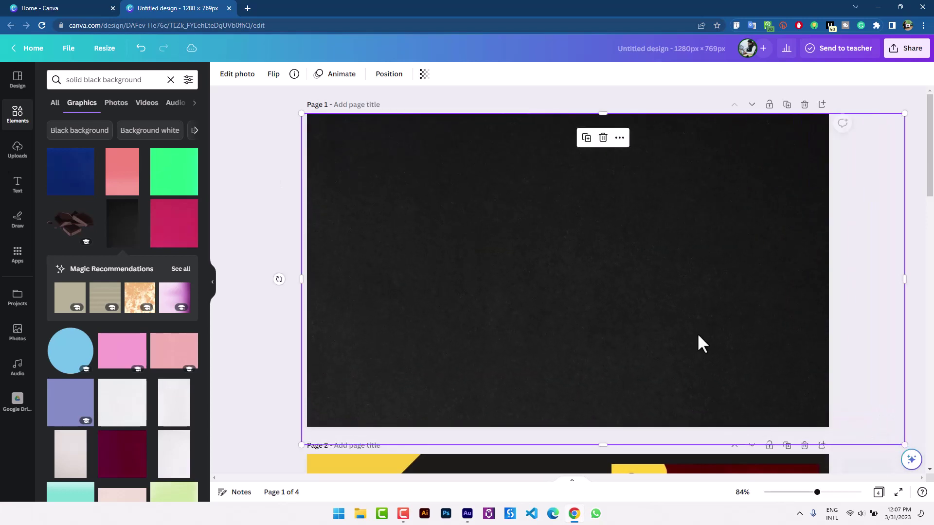
Insert the "Explore the World" travel flyer from the Google Drive Flyers folder onto page 1.
left_click(23, 155)
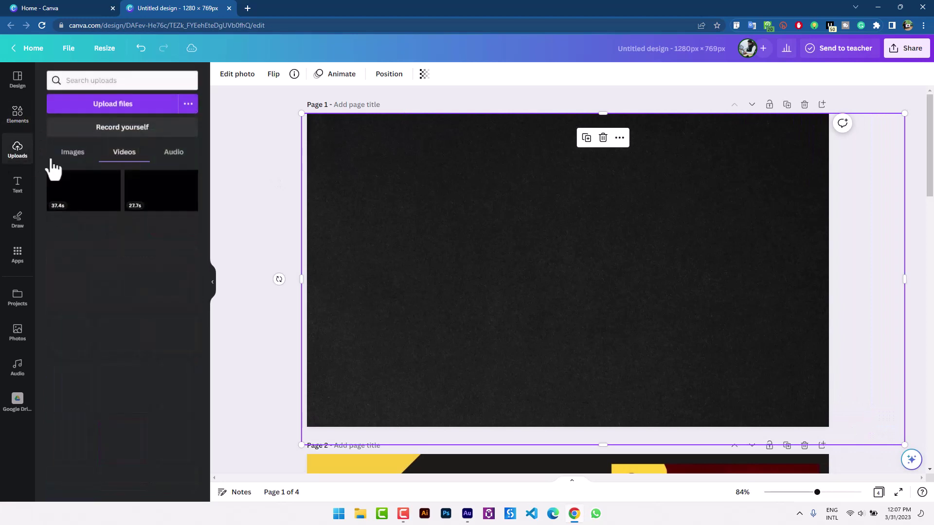
left_click(189, 104)
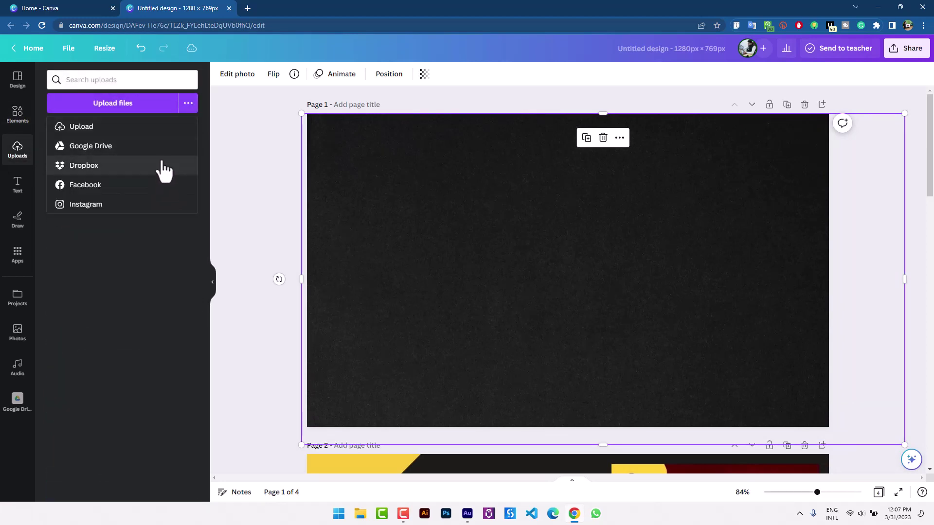
left_click(162, 146)
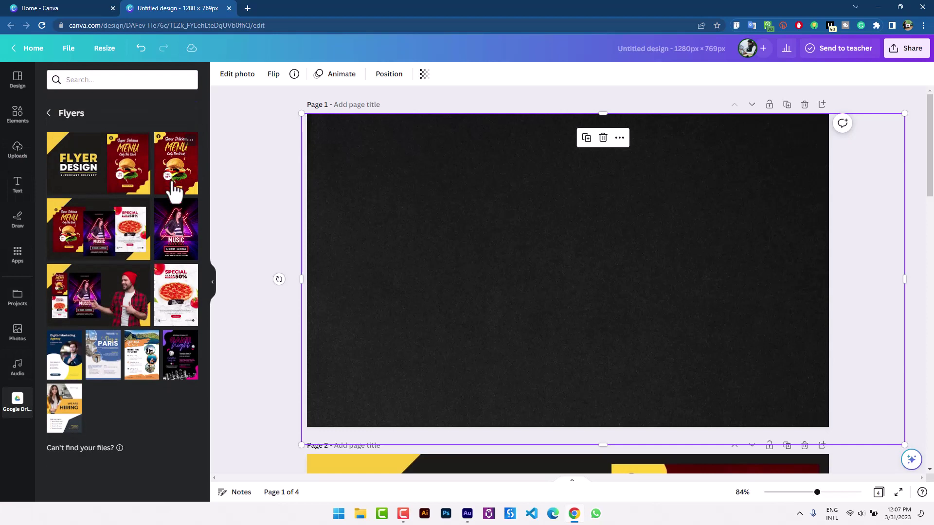
left_click(142, 356)
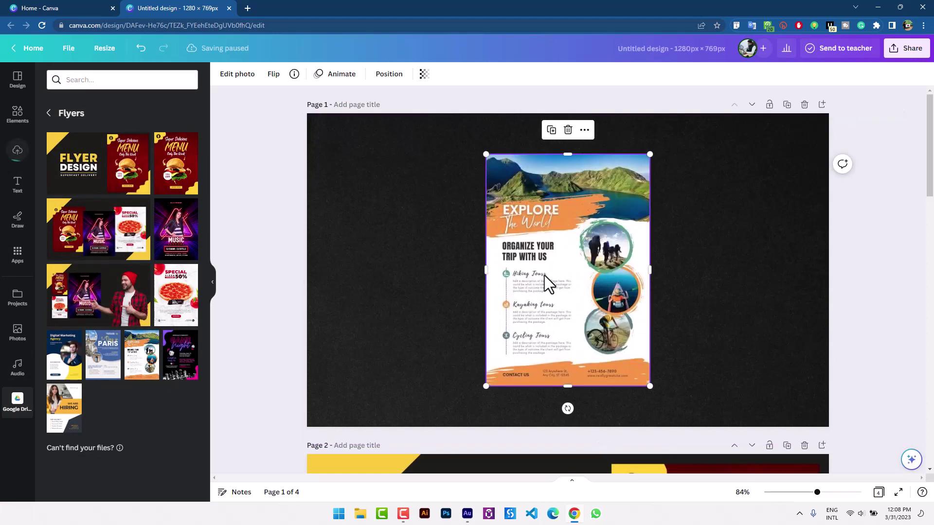
Shift the "Explore the World" flyer toward page 1's left side and insert the "1-Day in Paris" flyer beside it.
left_click_drag(472, 241, 389, 240)
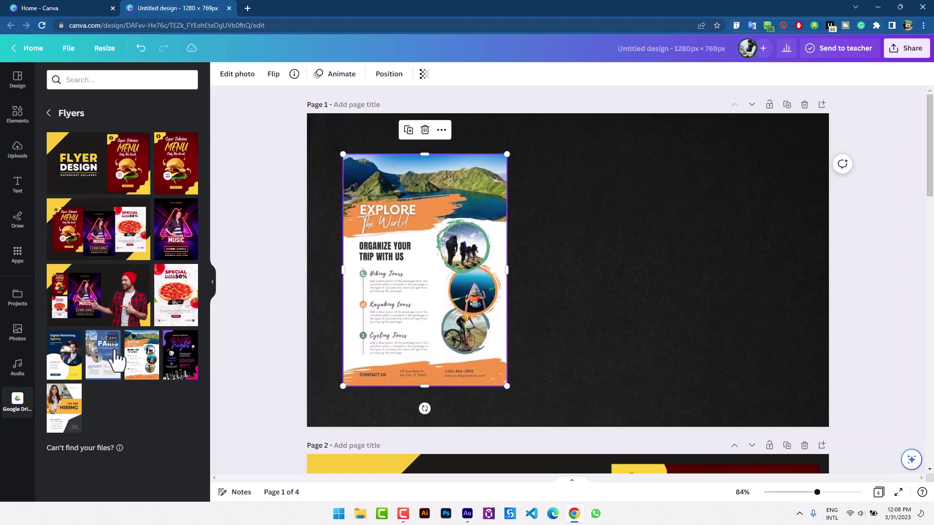
left_click(183, 360)
left_click_drag(631, 304, 661, 305)
scroll(748, 316, "down", 1)
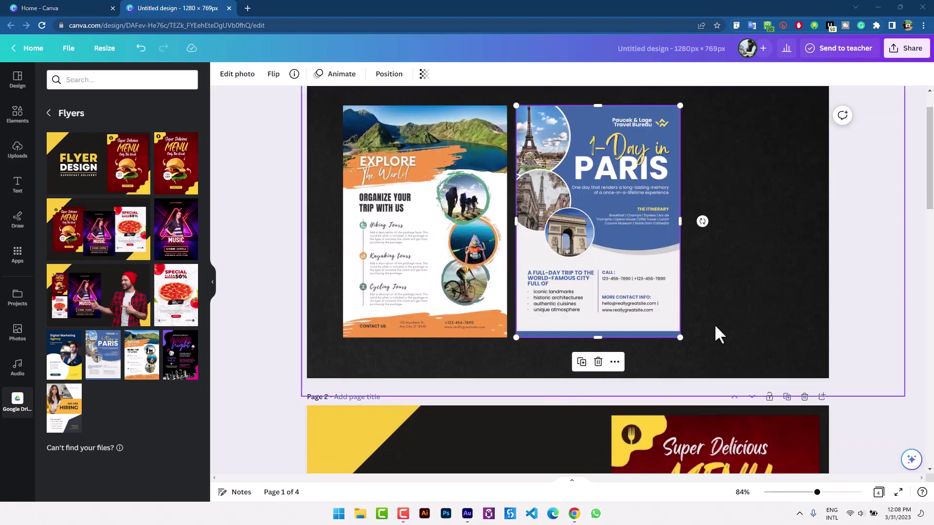
scroll(659, 262, "up", 1)
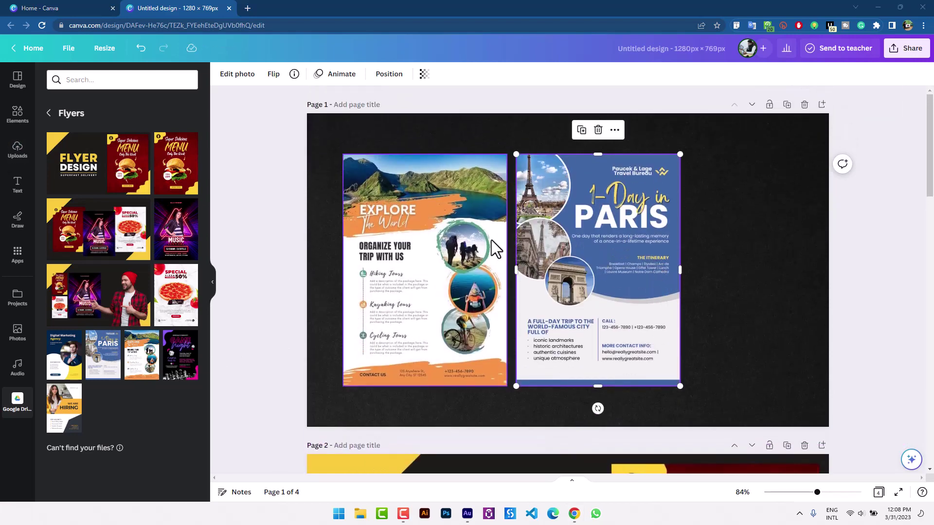
Enlarge the two travel flyers together and centre the pair on page 1's black background.
left_click(491, 240, "shift")
left_click_drag(593, 260, 644, 268)
left_click(746, 270)
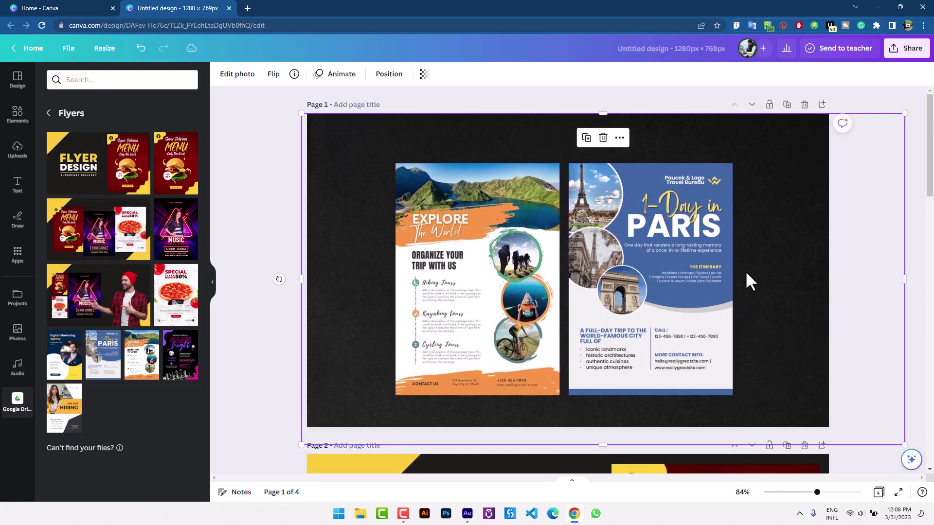
left_click(572, 290)
left_click(513, 281)
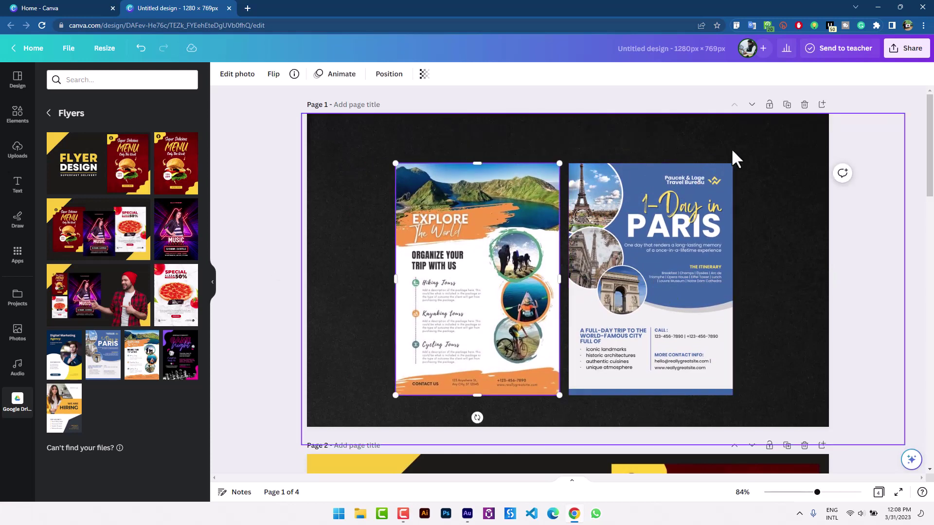
left_click(727, 171)
left_click(506, 232, "shift")
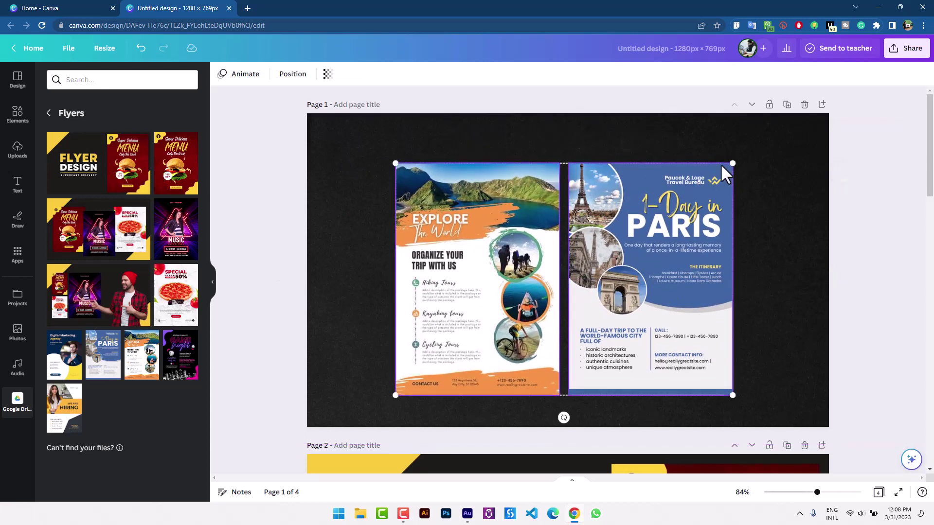
left_click_drag(736, 162, 783, 130)
left_click_drag(743, 183, 724, 190)
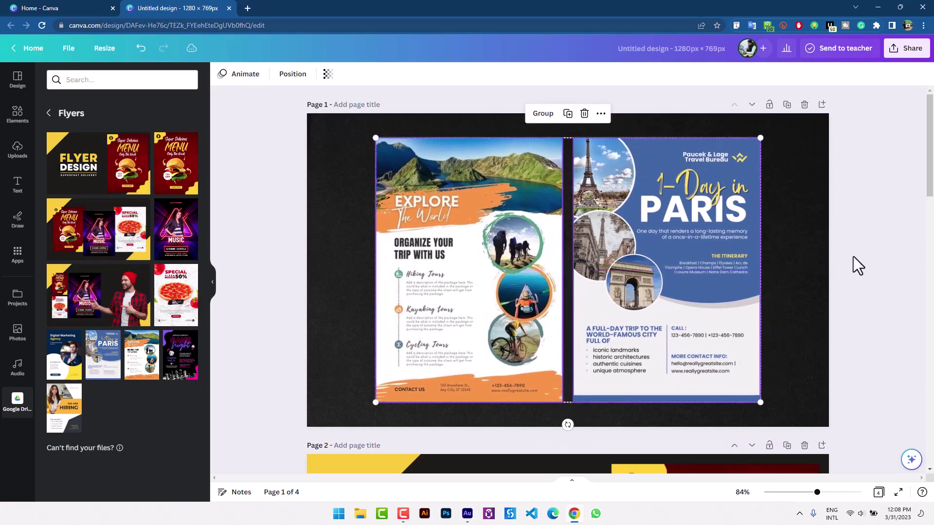
Spread the two flyers apart with a wider gap, leaving similar margins on both sides of page 1.
left_click(853, 256)
left_click(700, 257)
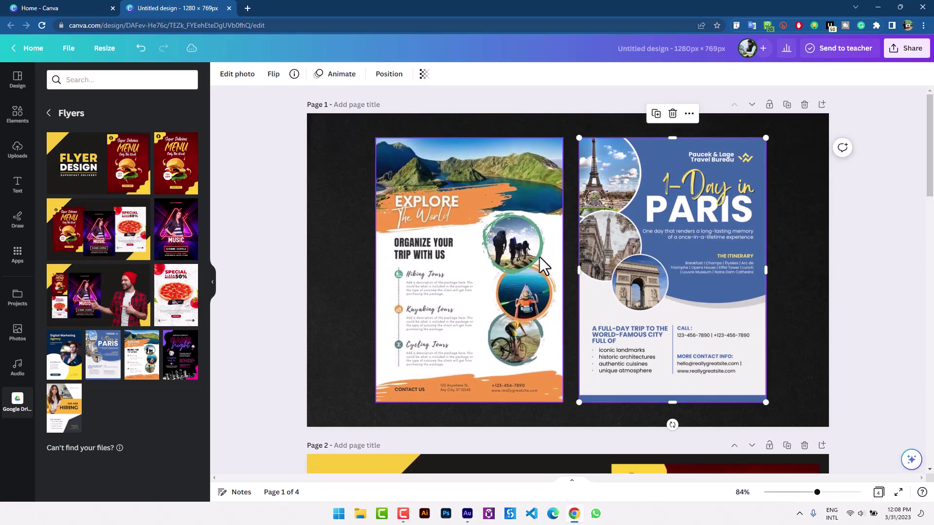
left_click_drag(539, 258, 515, 258)
left_click(675, 269)
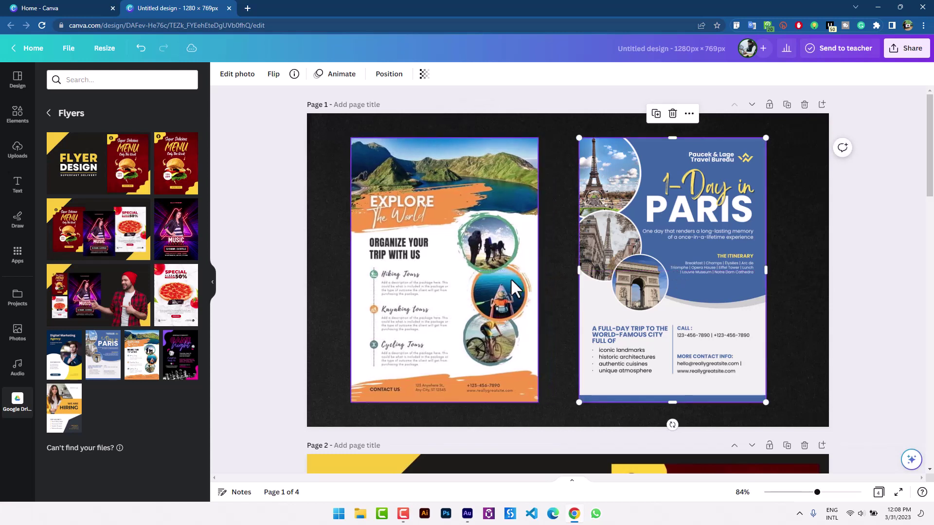
left_click_drag(676, 269, 710, 296)
left_click(845, 241)
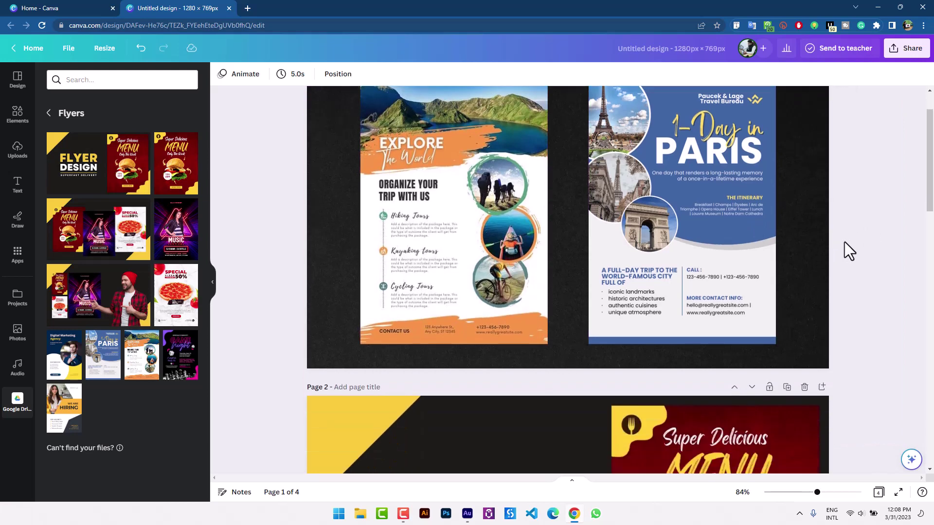
scroll(845, 241, "down", 10)
scroll(844, 240, "up", 10)
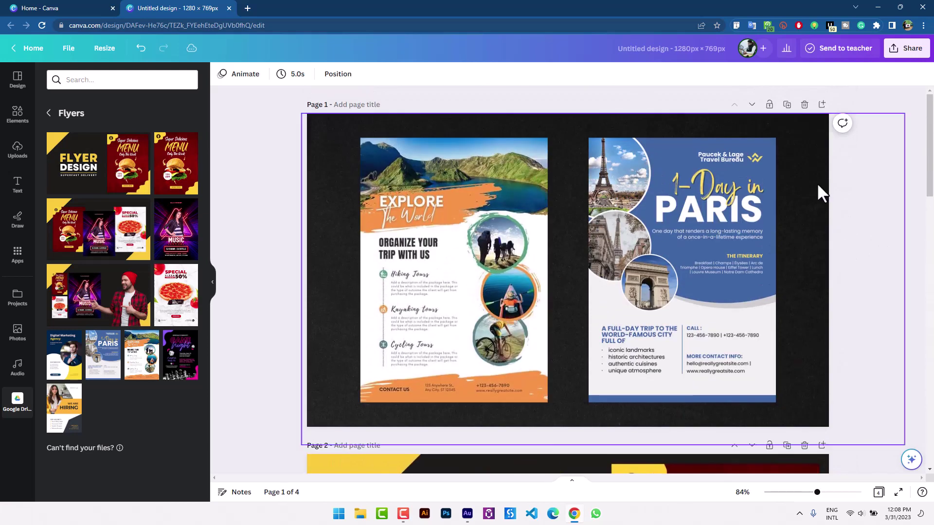
Download all four pages of the design as a PDF Standard file.
left_click(901, 63)
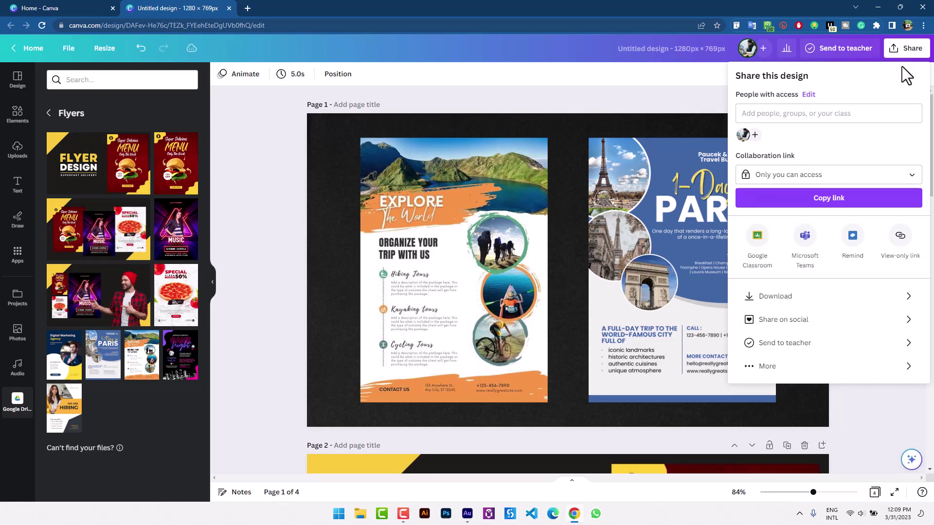
left_click(797, 299)
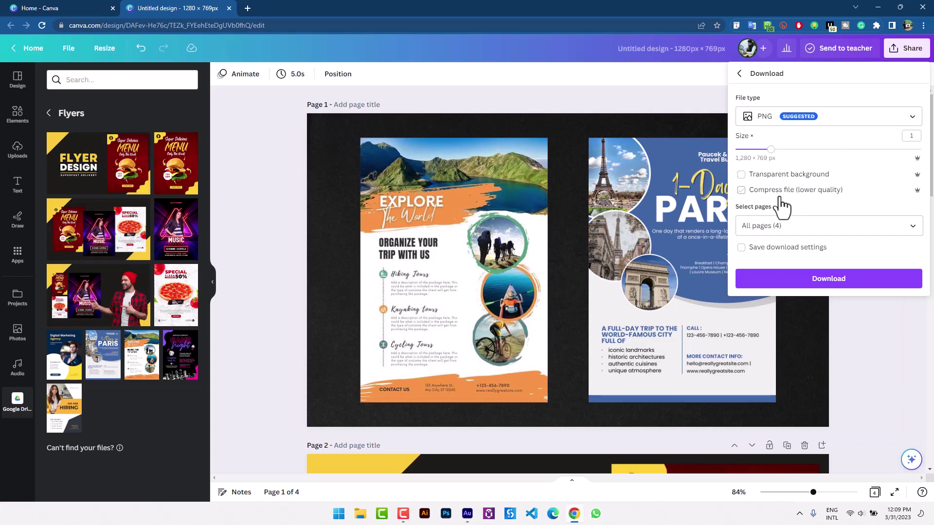
left_click(807, 126)
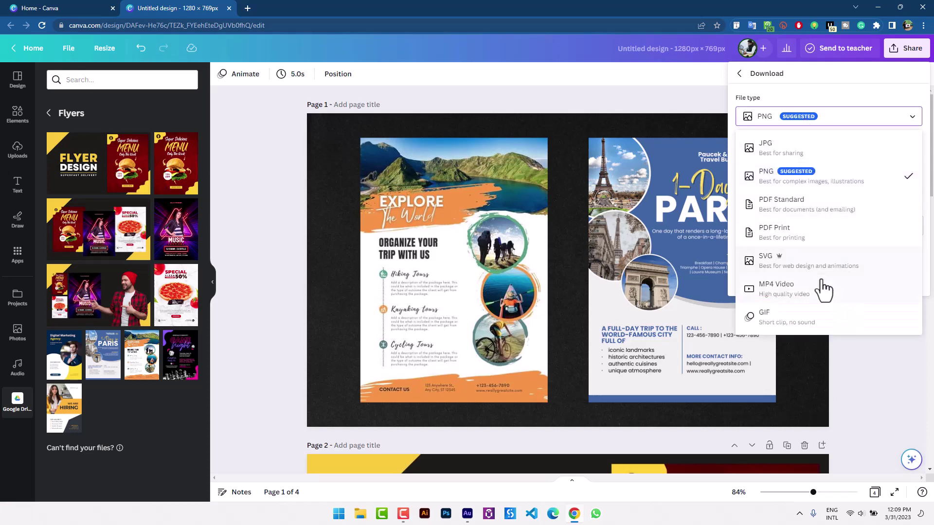
left_click(818, 121)
left_click(780, 124)
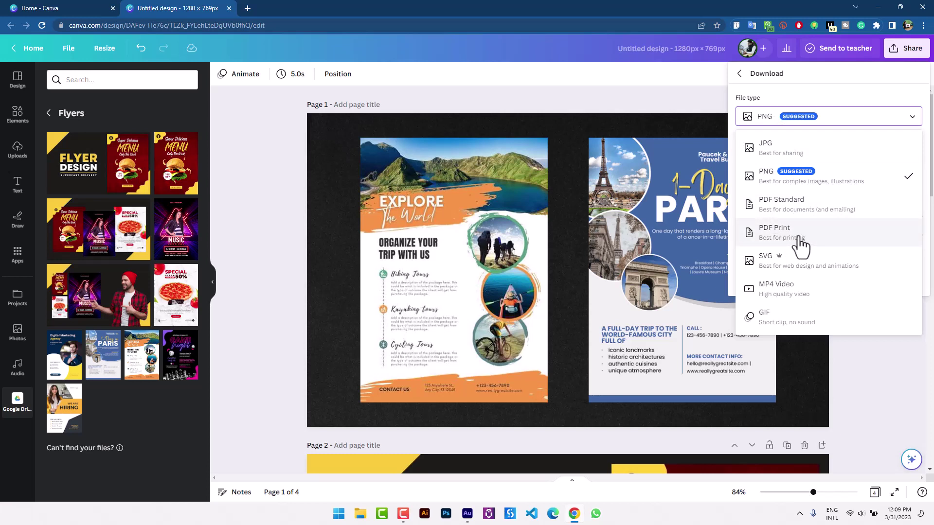
left_click(794, 204)
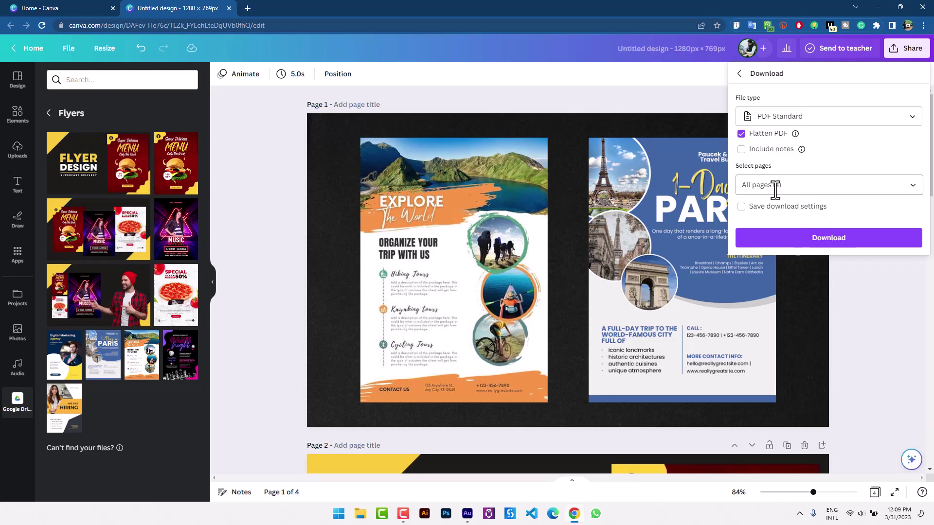
left_click(803, 232)
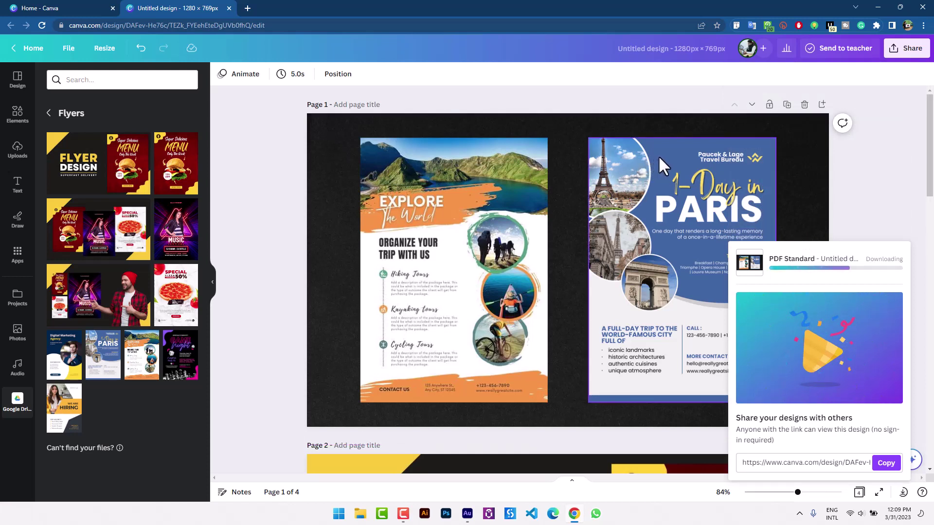
Delete the Paris and "Explore the World" flyers from page 1, leaving the black background.
left_click(660, 208)
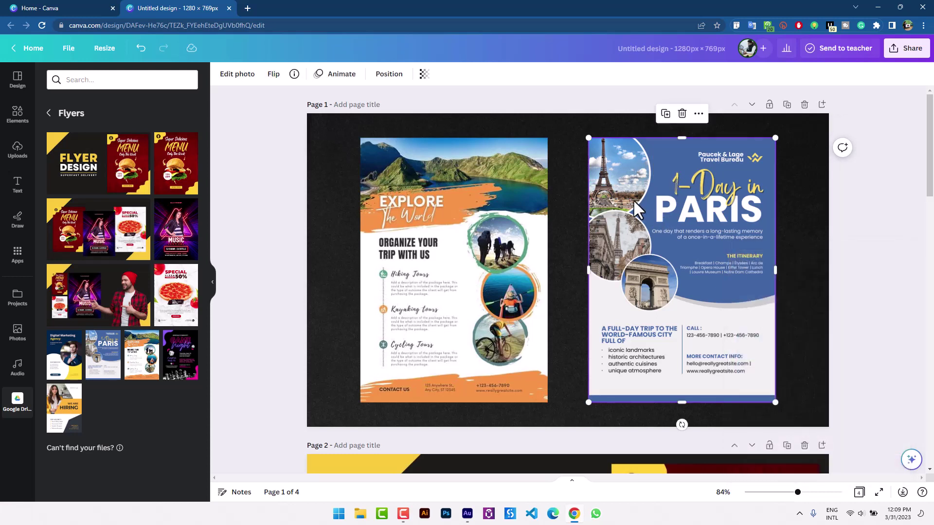
key("Delete")
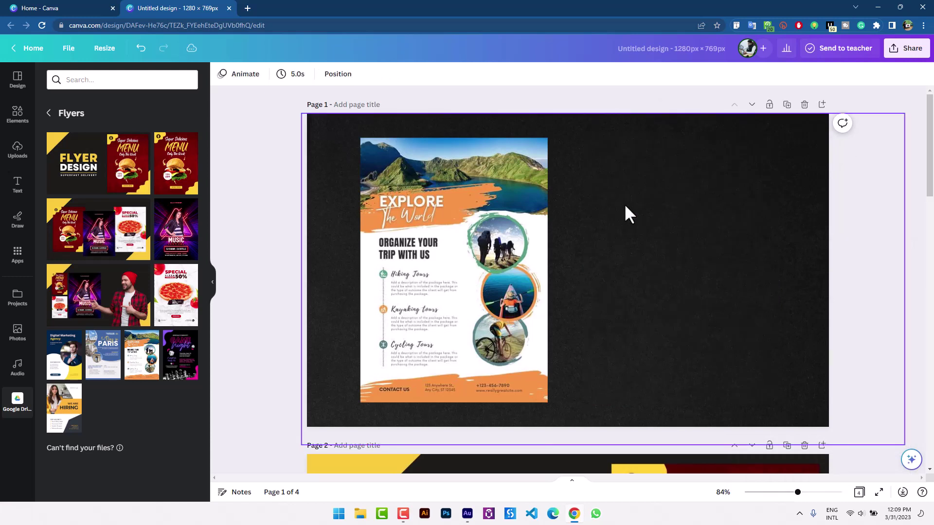
left_click(469, 223)
key("Delete")
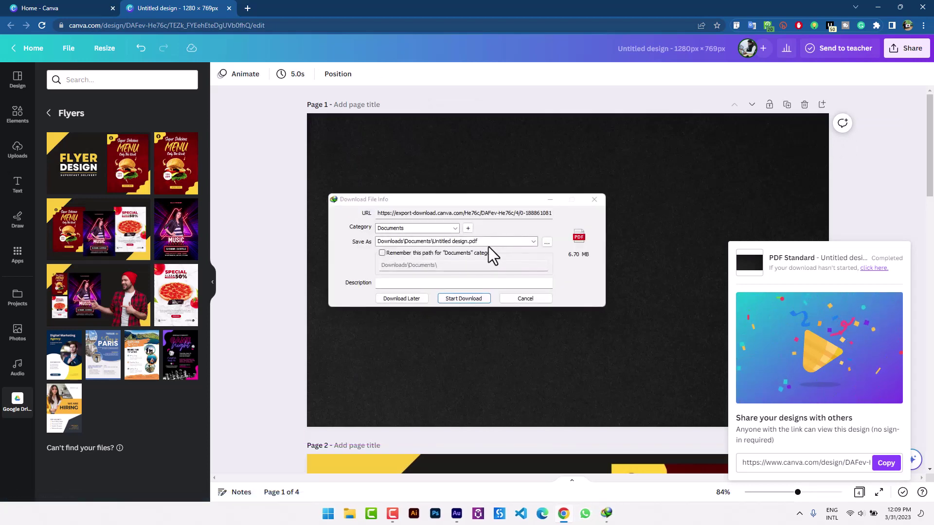
Save the exported PDF as "Untitled design.pdf" in the Documents download folder and dismiss the completion dialog.
left_click(466, 298)
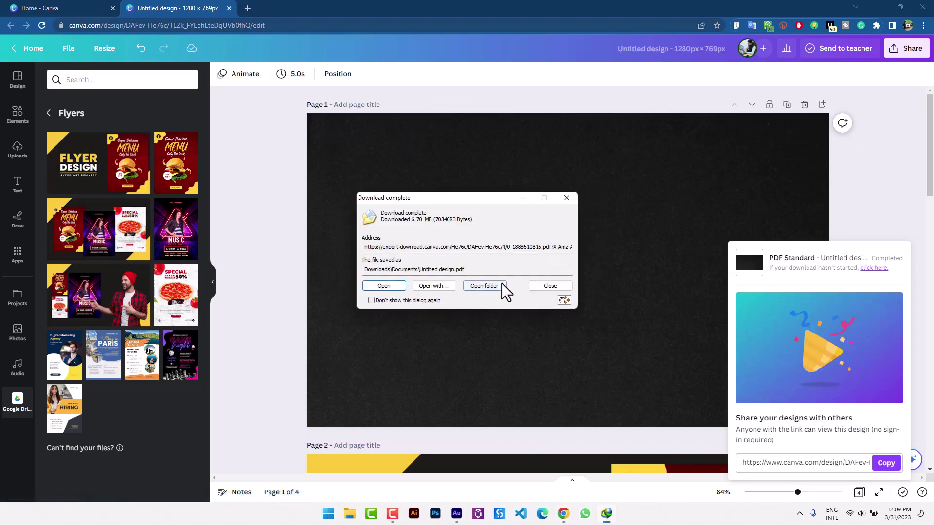
left_click(533, 289)
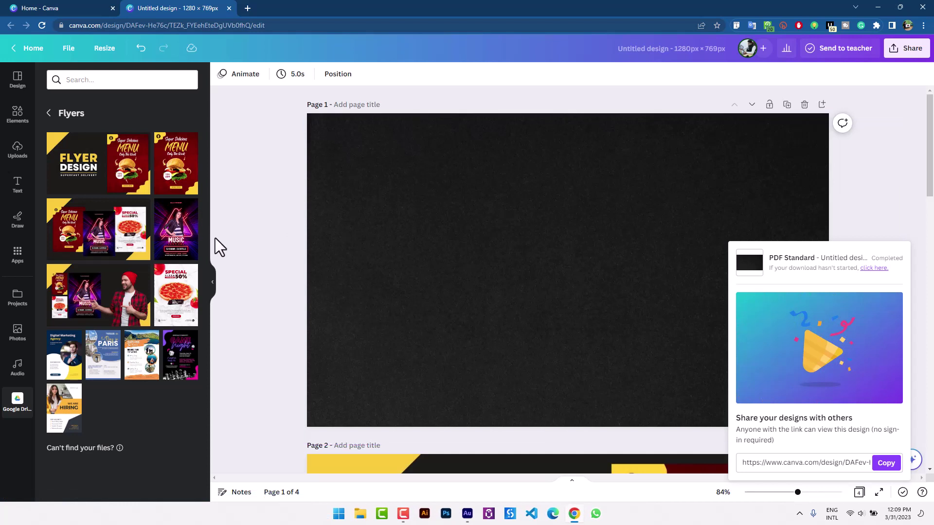
Insert the "Game Night" flyer at page 1's upper right and the "Explore the World" flyer overlapping its lower-left part.
left_click(165, 375)
left_click_drag(525, 267, 692, 236)
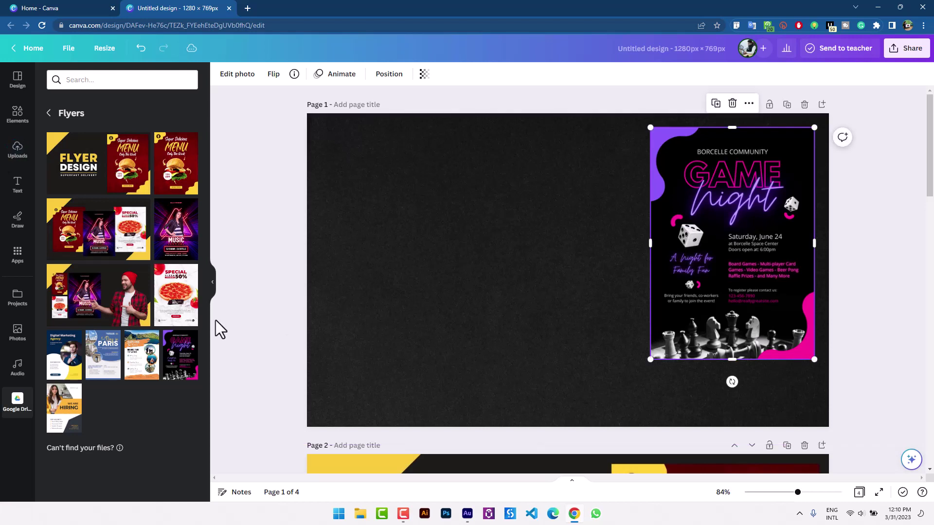
left_click(143, 357)
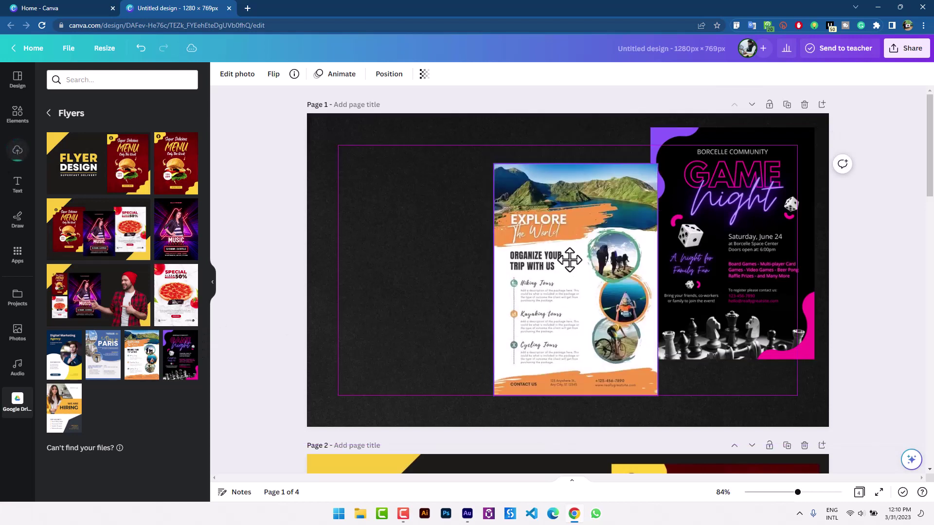
left_click_drag(569, 259, 646, 260)
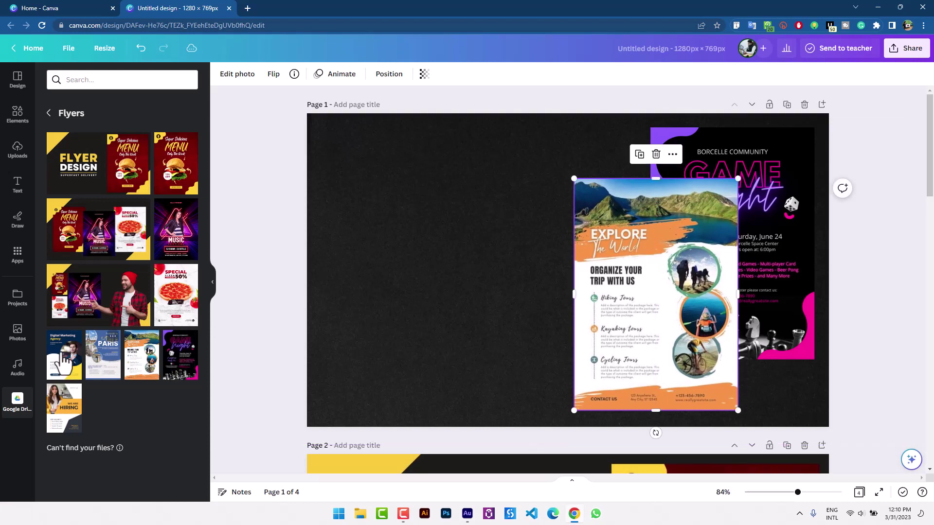
Add the "Digital Marketing Agency" and "We Are Hiring" flyers overlapping toward page 1's left side, and lower the "Game Night" flyer slightly.
left_click_drag(62, 363, 567, 290)
left_click_drag(536, 250, 506, 242)
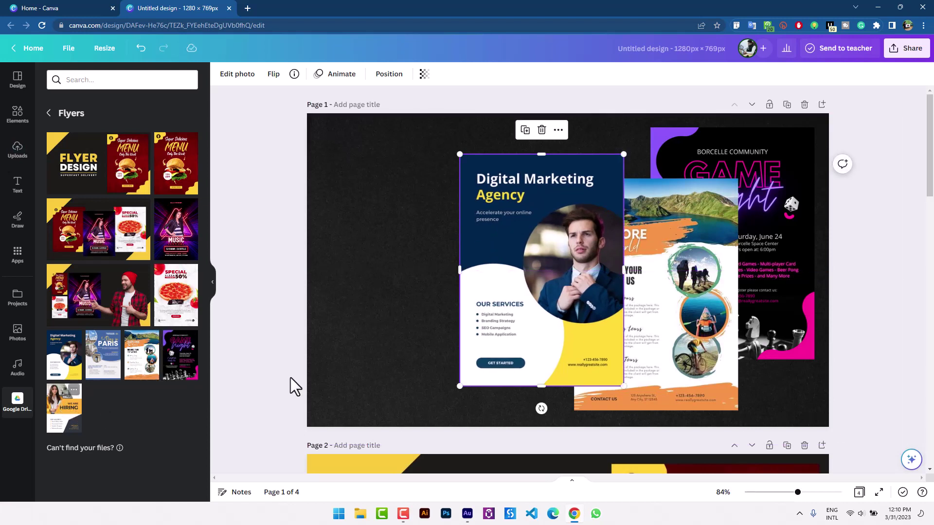
left_click_drag(489, 316, 515, 316)
left_click_drag(528, 274, 366, 299)
left_click_drag(757, 183, 755, 211)
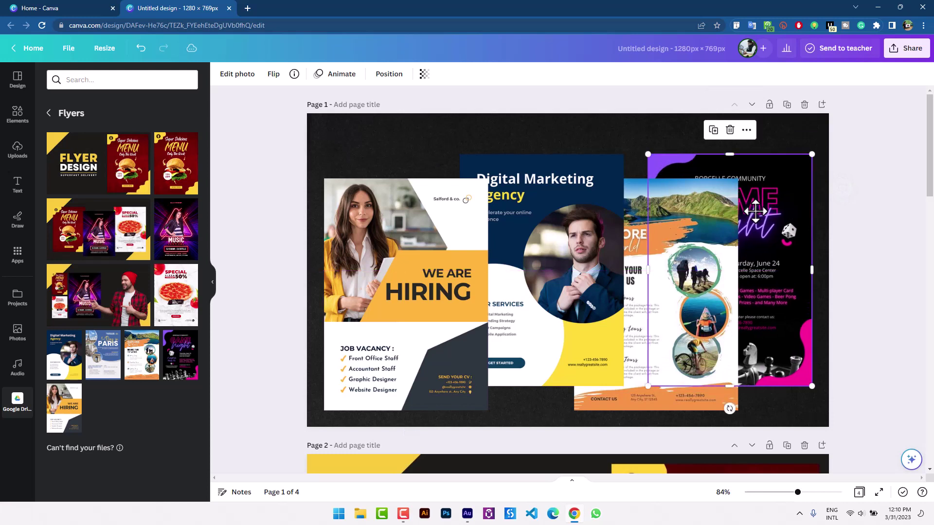
Bring the "Digital Marketing Agency" flyer in front of the "We Are Hiring" flyer.
left_click(477, 279)
left_click(546, 276, "shift")
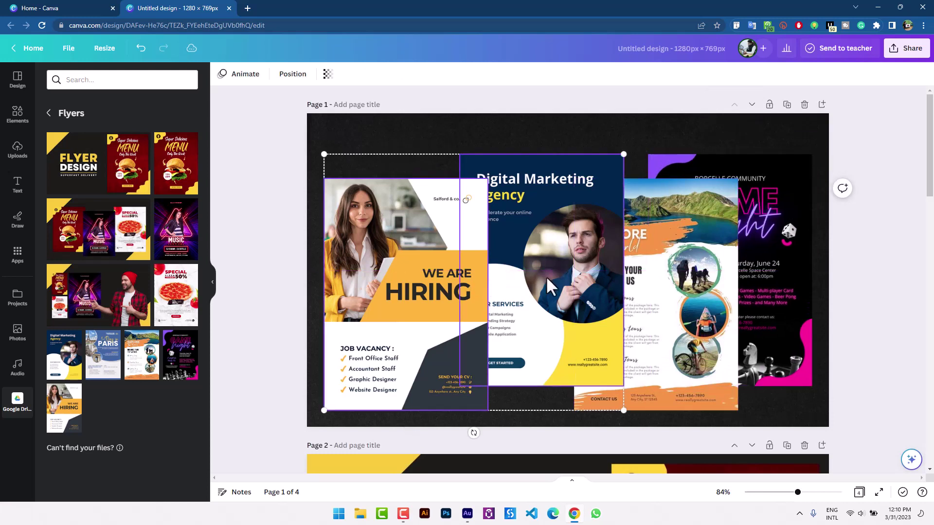
left_click(698, 299)
left_click(591, 275)
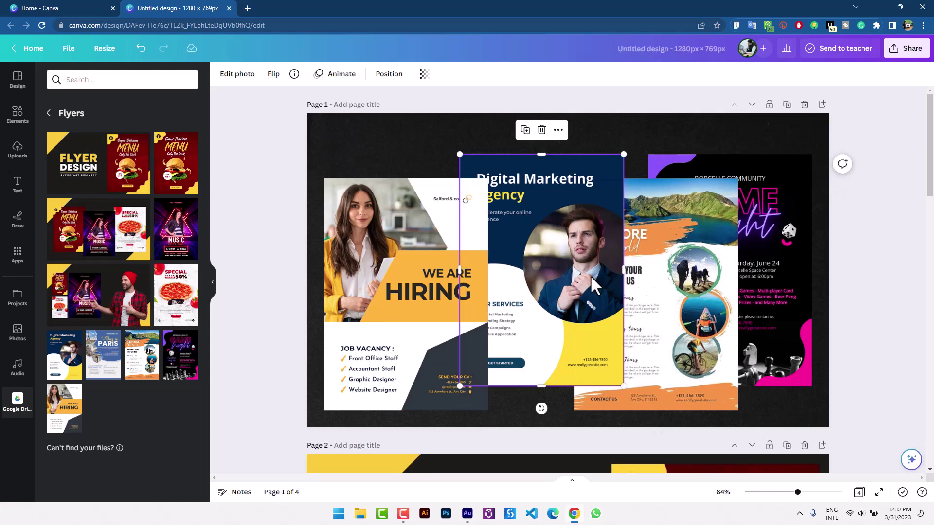
key("ctrl+bracketleft")
key("ctrl+bracketright")
key("ctrl+bracketright")
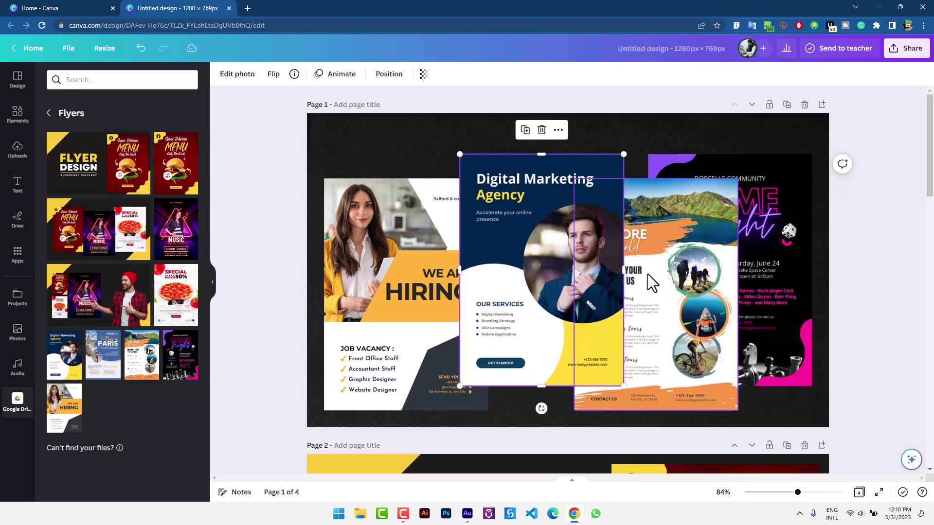
Raise the "Game Night" and "Explore the World" flyers, and move the "Digital Marketing Agency" flyer to page 1's lower-left area.
left_click(647, 273)
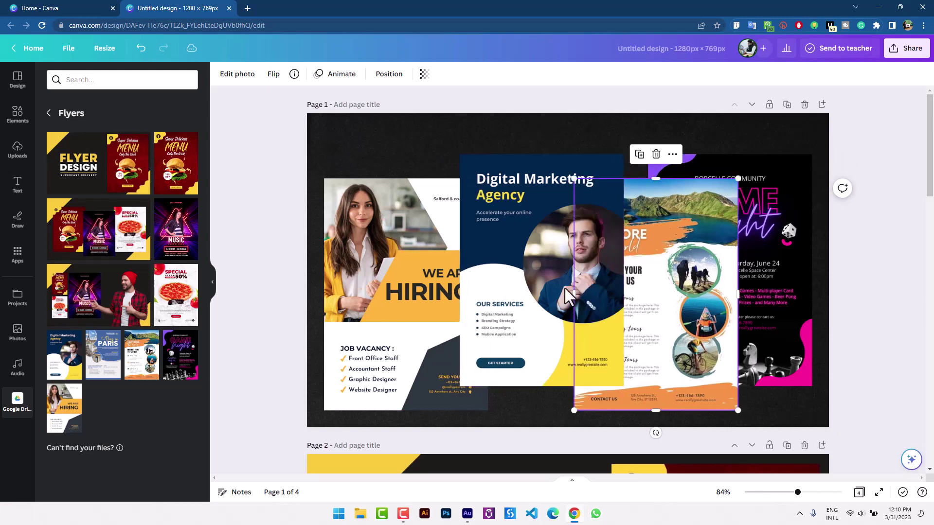
left_click(771, 287)
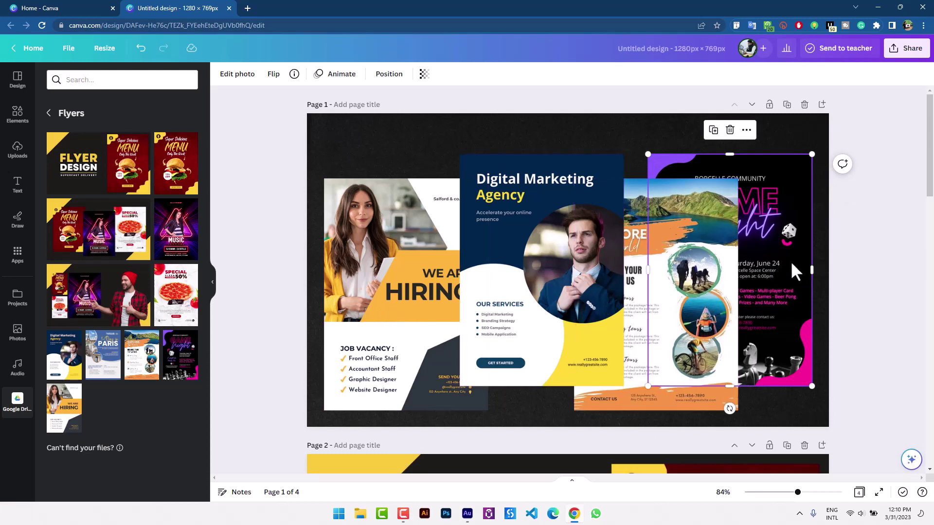
left_click_drag(787, 262, 793, 235)
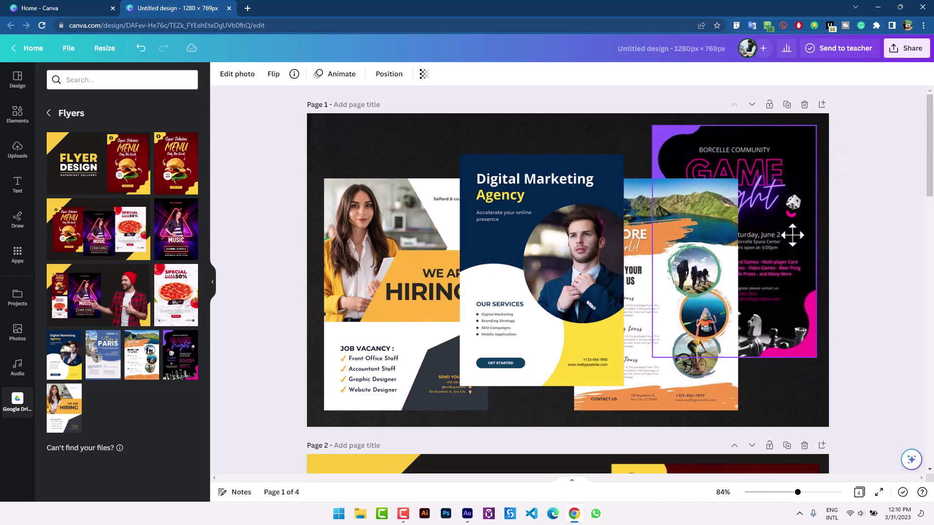
left_click(704, 281)
left_click_drag(534, 281, 401, 350)
Overlap the "We Are Hiring" flyer on "Explore the World", then shrink both with "Game Night" as a group in page 1's right half.
left_click(447, 215)
left_click_drag(491, 194, 677, 199)
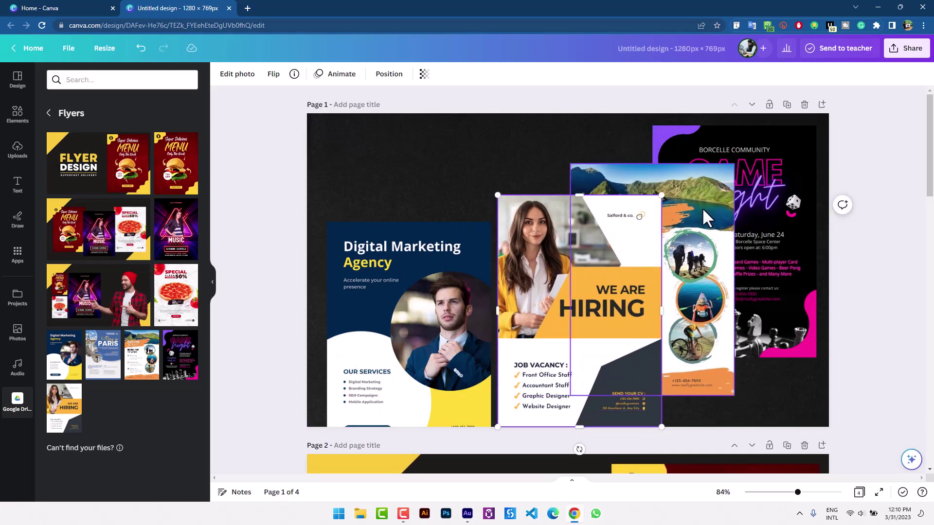
left_click(758, 174, "shift")
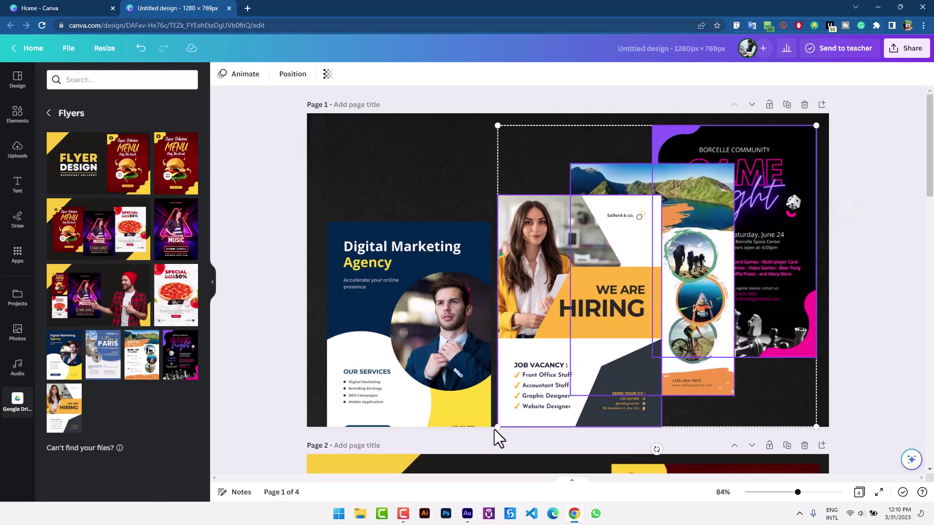
left_click_drag(494, 430, 567, 363)
left_click_drag(648, 260, 635, 290)
Move the "Digital Marketing Agency" flyer up so it sits fully inside page 1's left half.
left_click(429, 319)
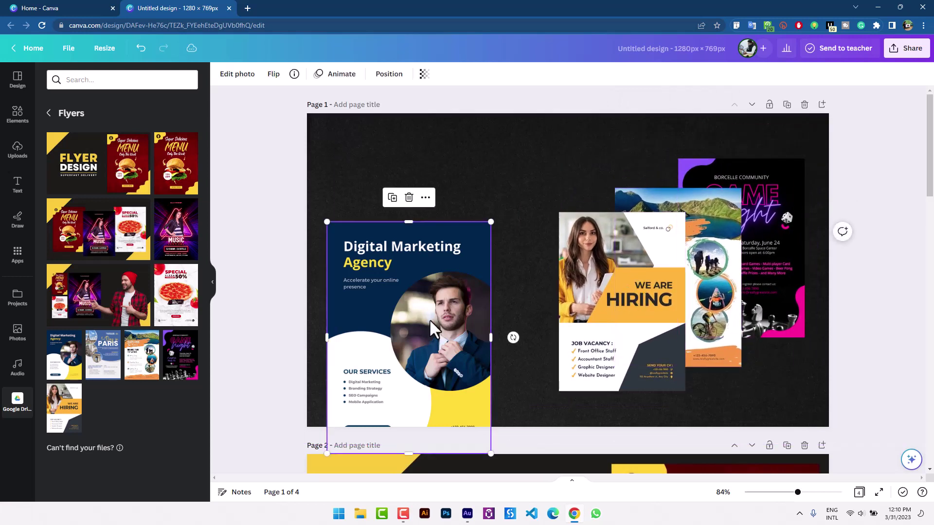
left_click_drag(430, 322, 448, 261)
left_click(848, 320)
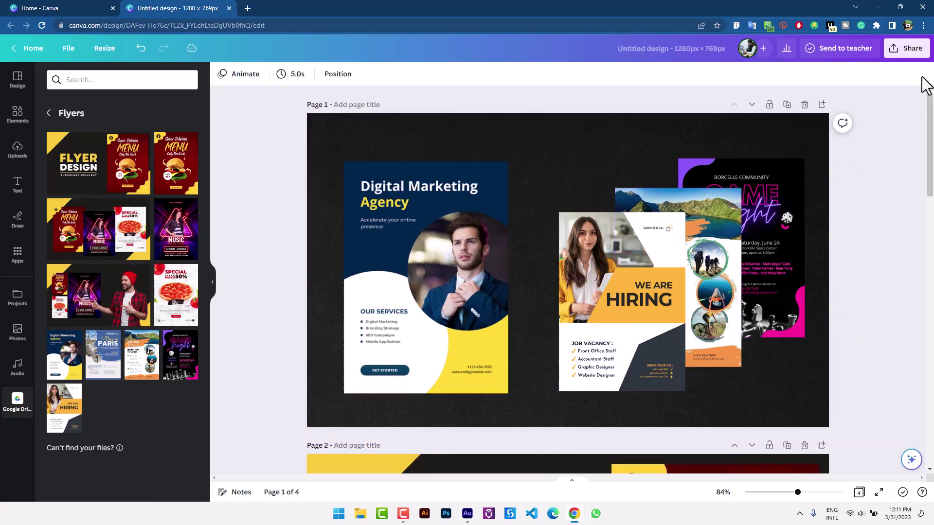
Set the design's download format to PDF Standard with Flatten PDF enabled for all four pages.
left_click(908, 48)
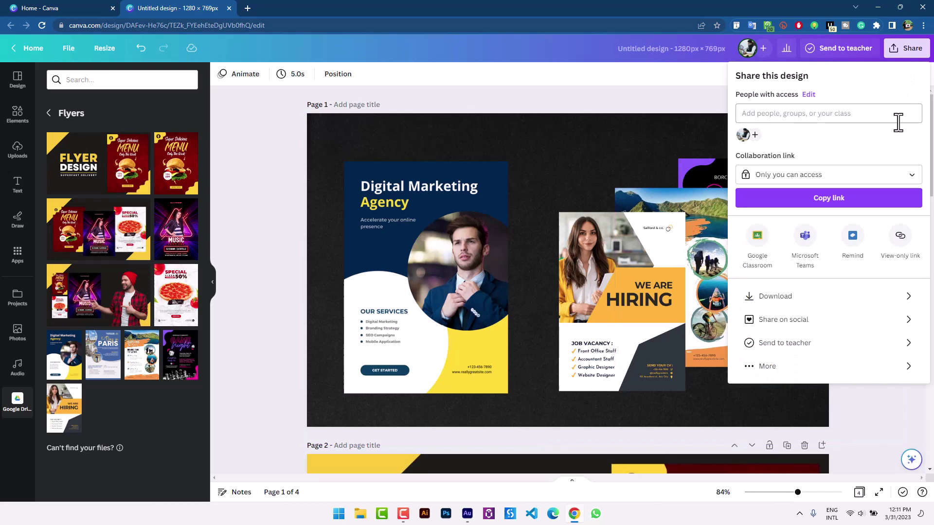
left_click(829, 297)
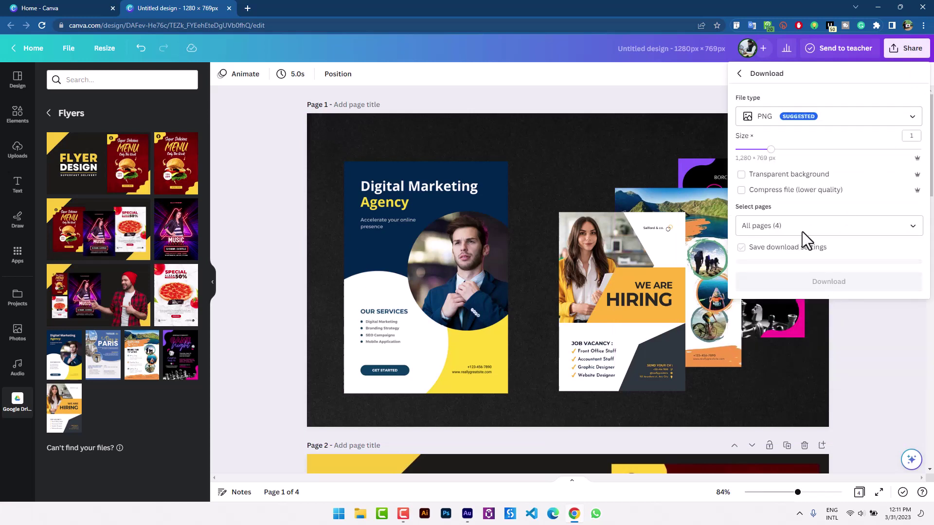
left_click(807, 121)
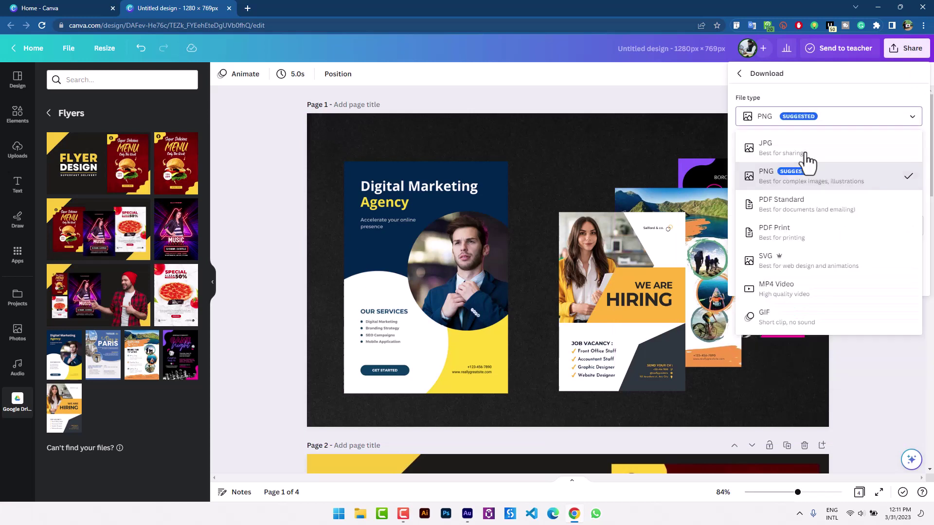
left_click(801, 217)
left_click(757, 135)
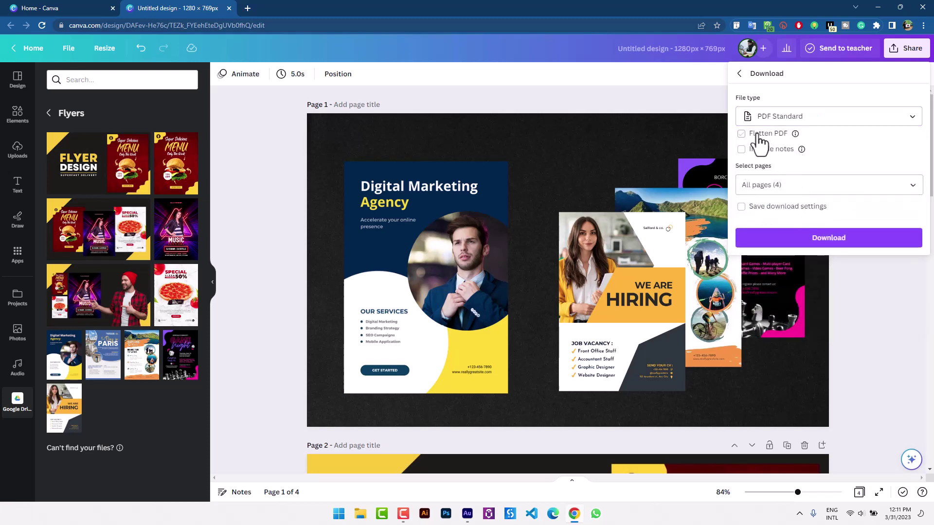
Download the PDF to Downloads\Documents as Untitled design_2.pdf and open its containing folder.
left_click(820, 238)
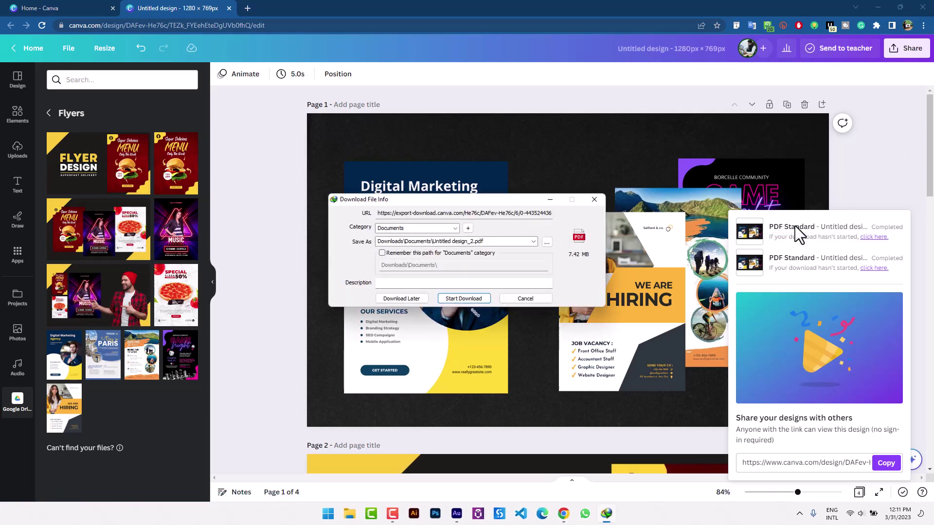
left_click(482, 298)
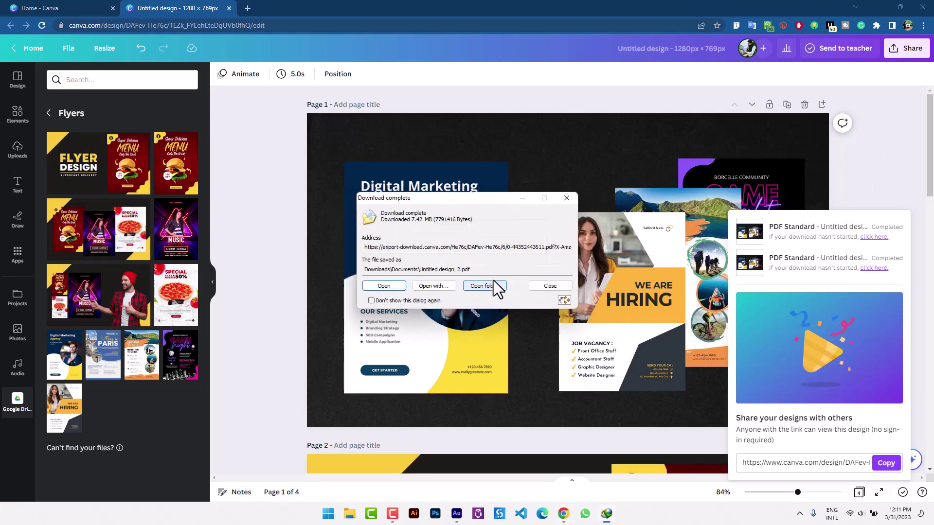
left_click(484, 287)
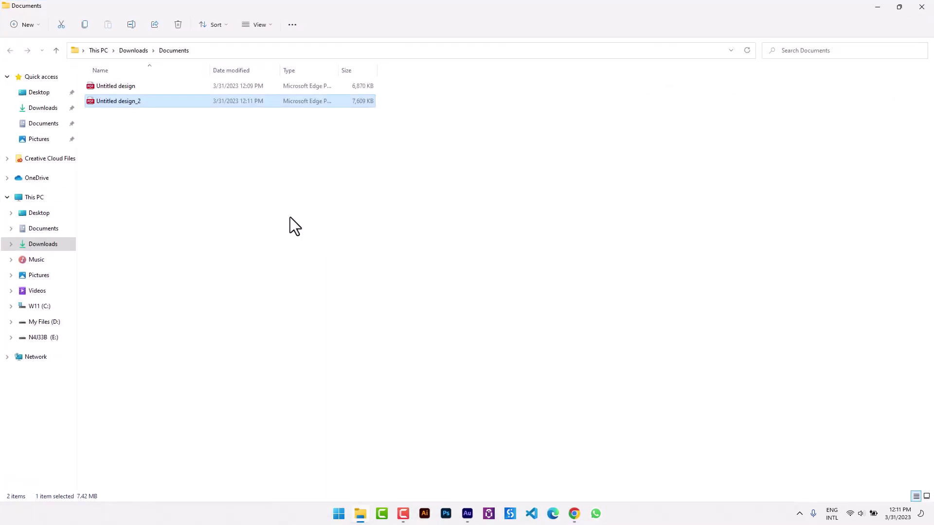
Show the Documents folder's files as icons and check the file size of each exported PDF.
left_click(290, 217)
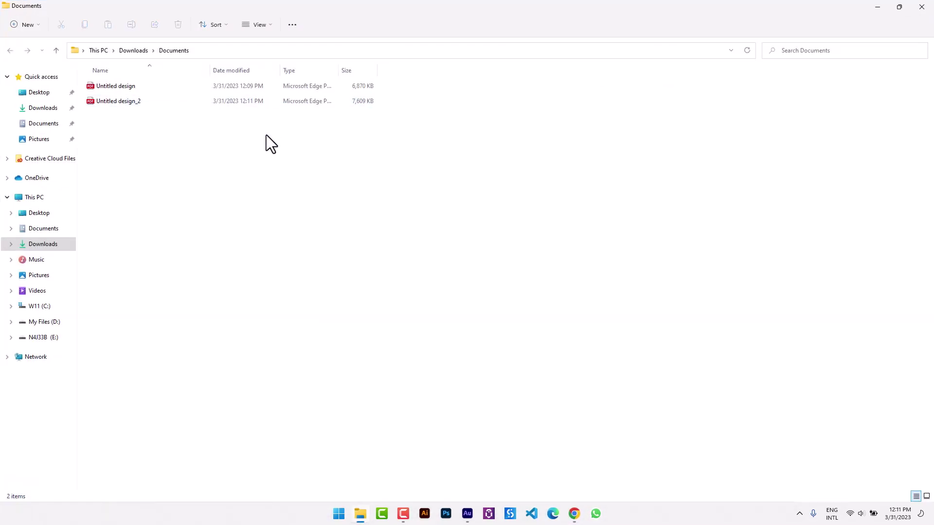
right_click(227, 156)
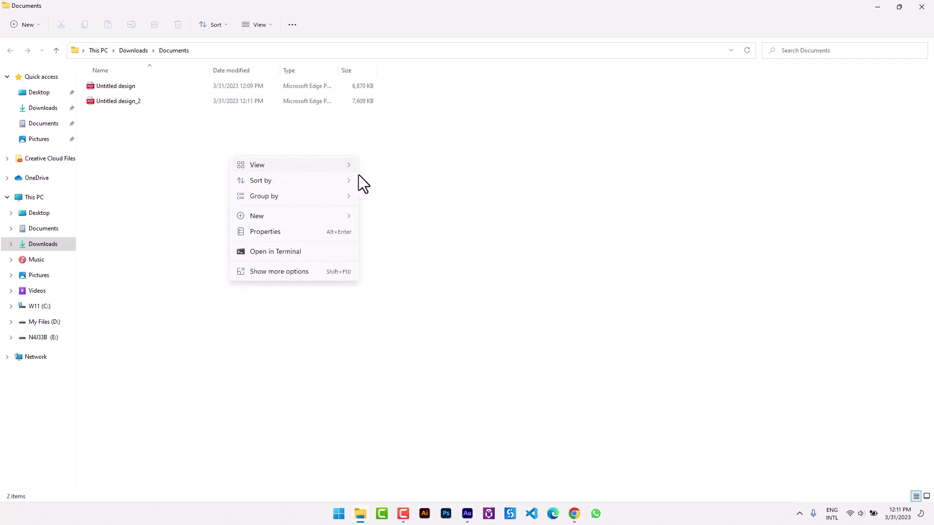
mouse_move(348, 167)
left_click(379, 181)
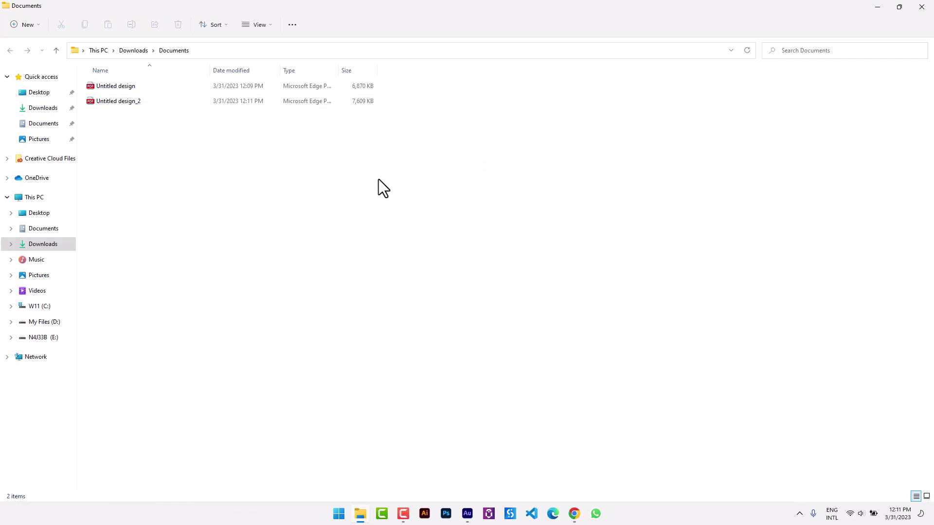
left_click(169, 116)
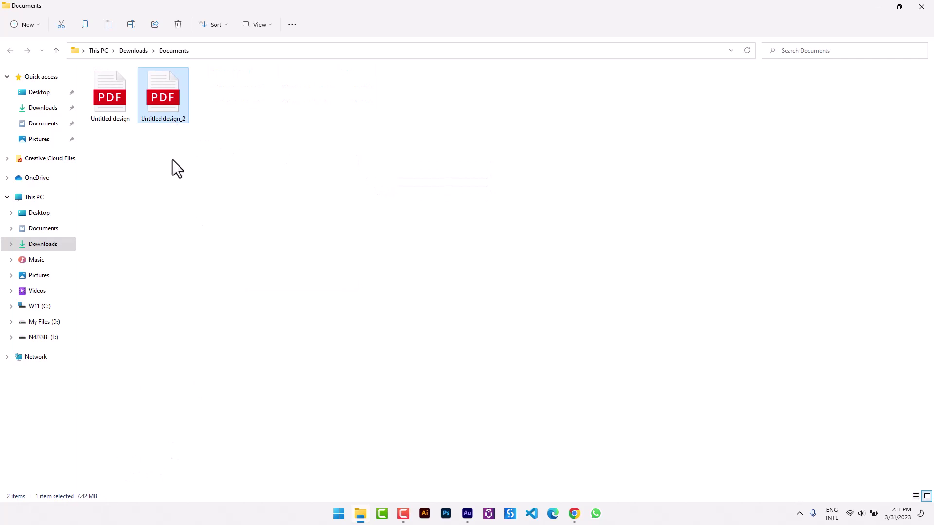
left_click(128, 111)
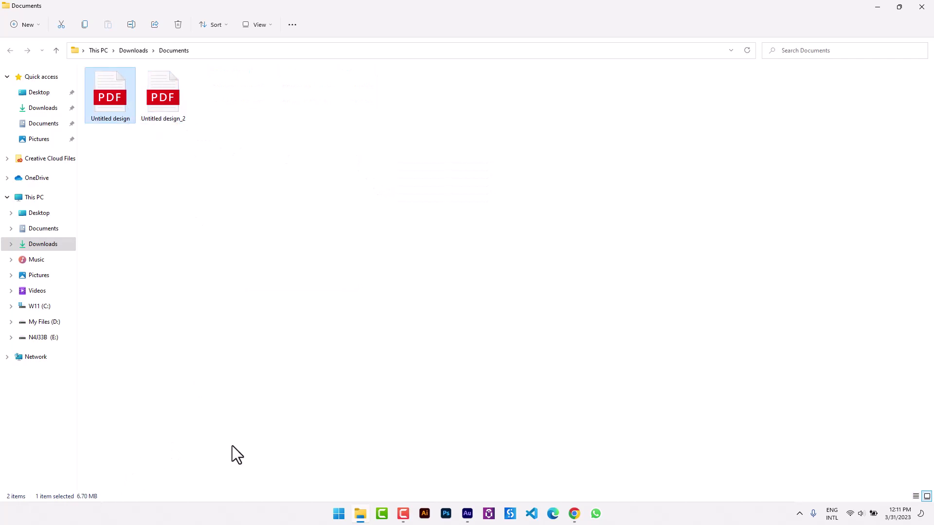
Switch to Chrome and open Google in a new browser tab.
left_click(573, 514)
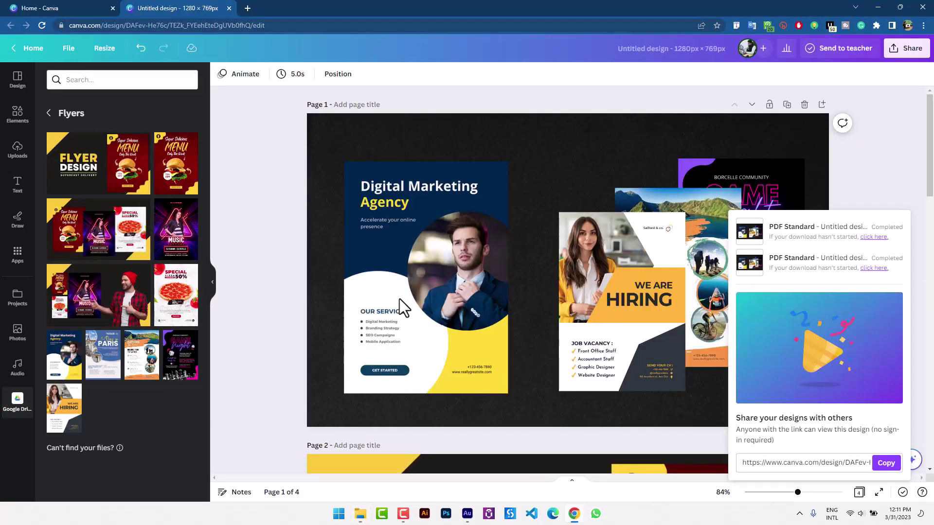
left_click(248, 9)
left_click(108, 206)
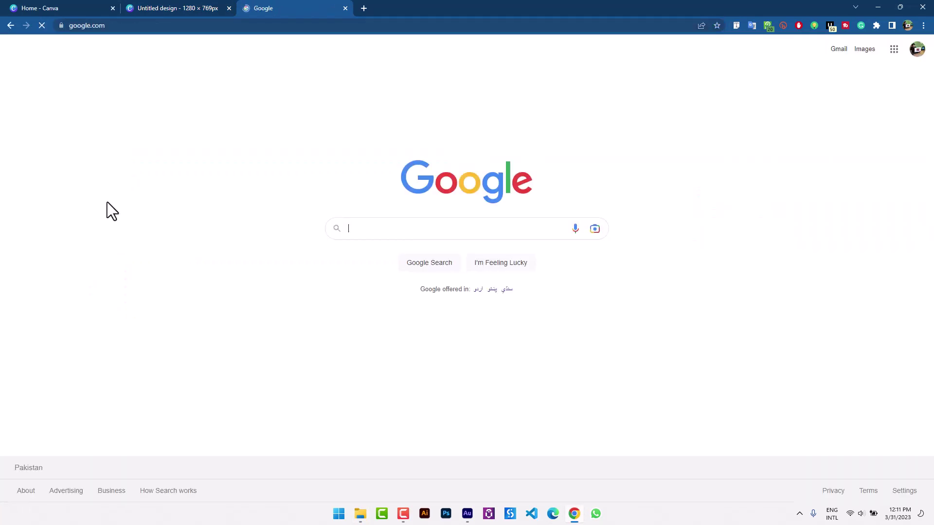
type("com[re")
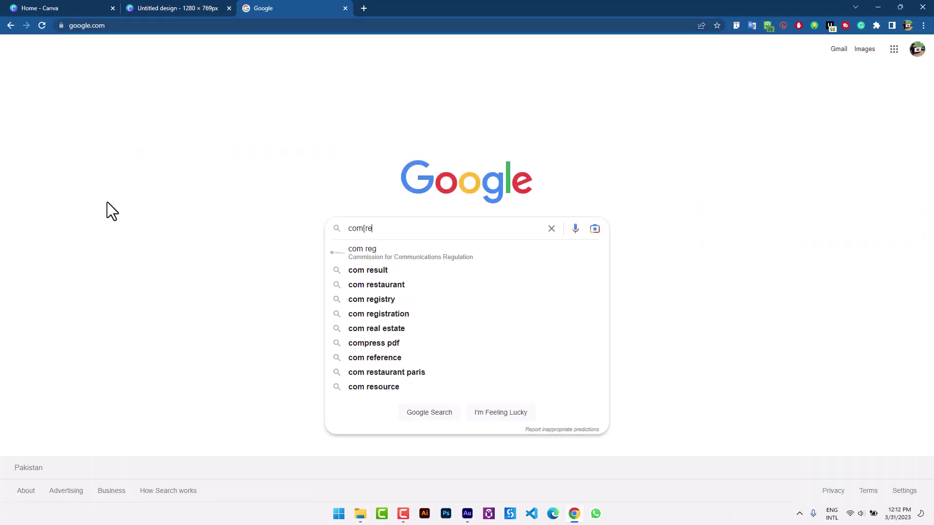
key("Home")
type("fi")
key("ctrl+a")
key("BackSpace")
Search Google for "fiverr gig pdf size" and examine the results for the maximum PDF upload size.
type("fiverr ")
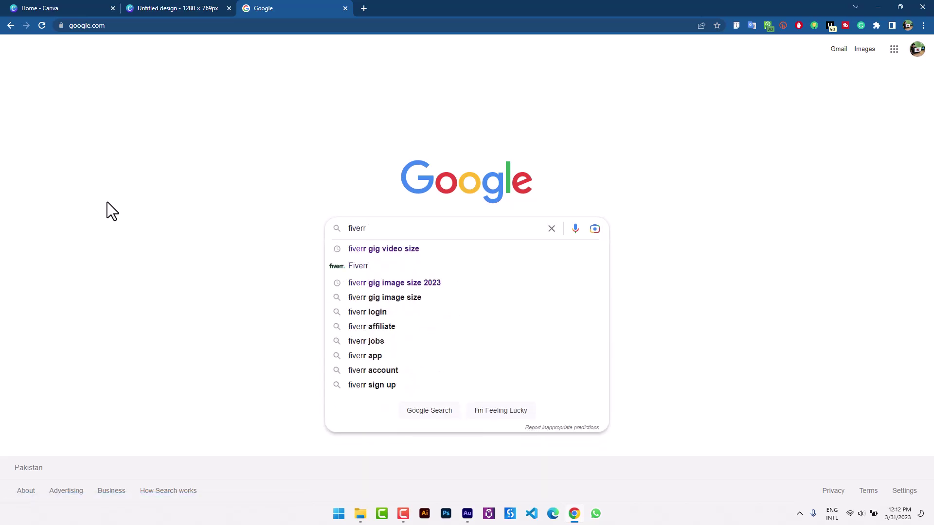
type("gig ")
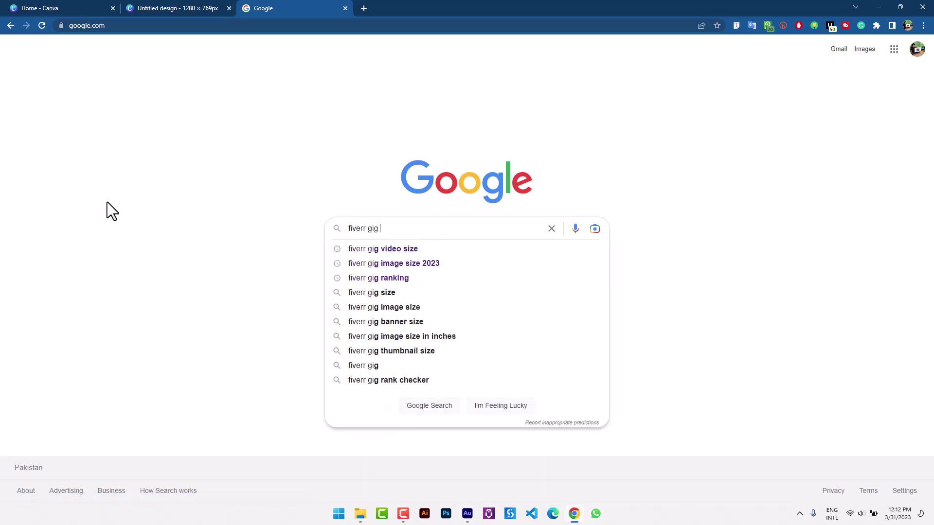
type("pdf size")
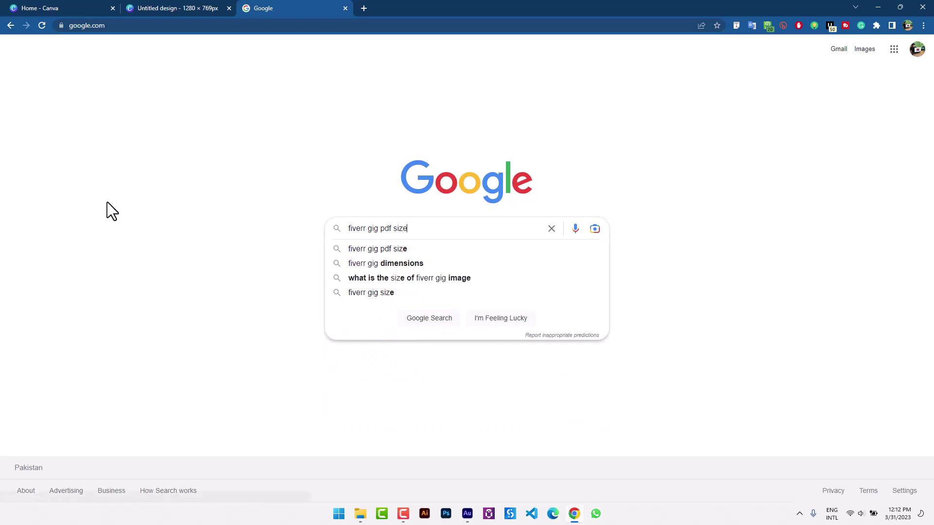
key("Return")
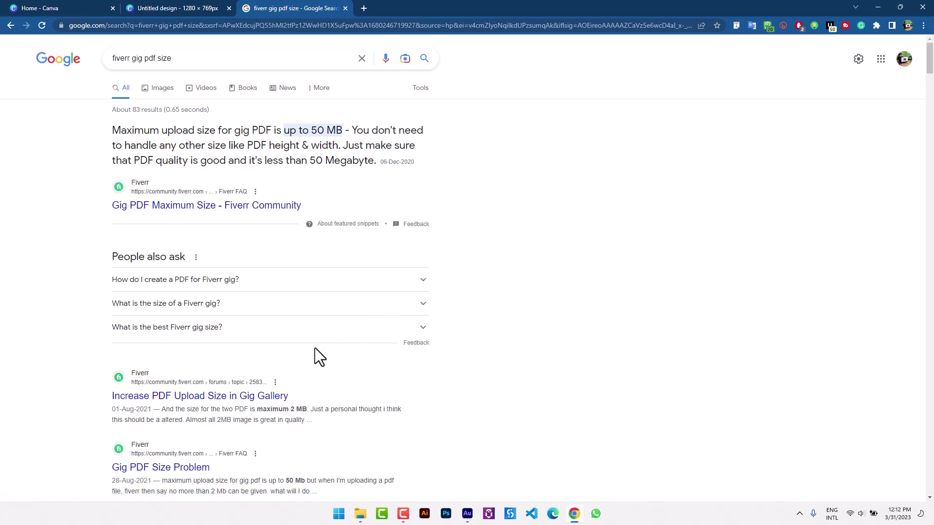
left_click_drag(233, 410, 298, 413)
left_click(358, 342)
left_click_drag(168, 131, 300, 146)
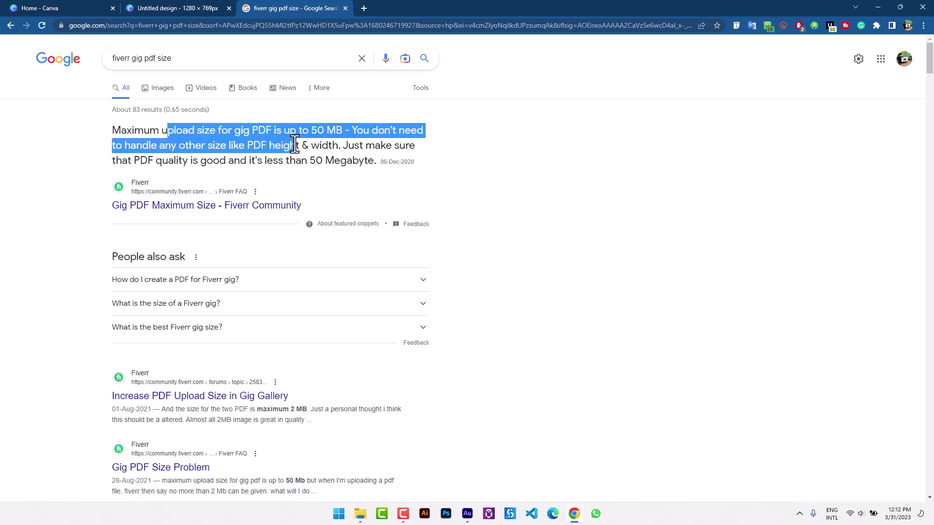
left_click(355, 156)
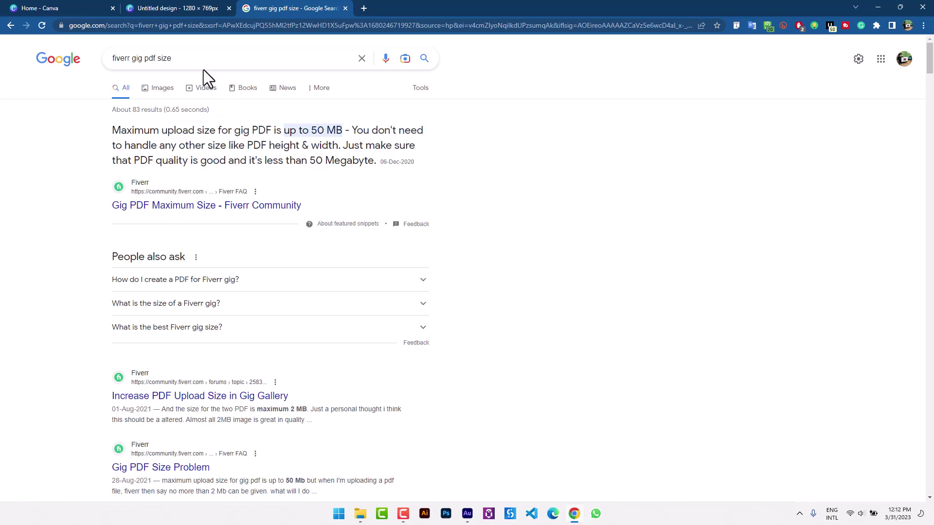
Search Google for "compress pdf" and open iLovePDF's Compress PDF page from the results.
left_click(226, 68)
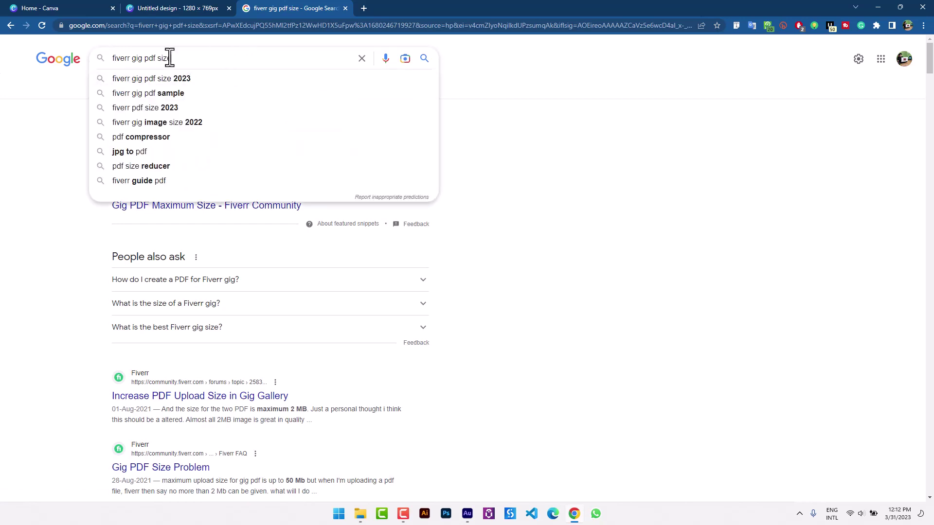
left_click_drag(170, 59, 104, 56)
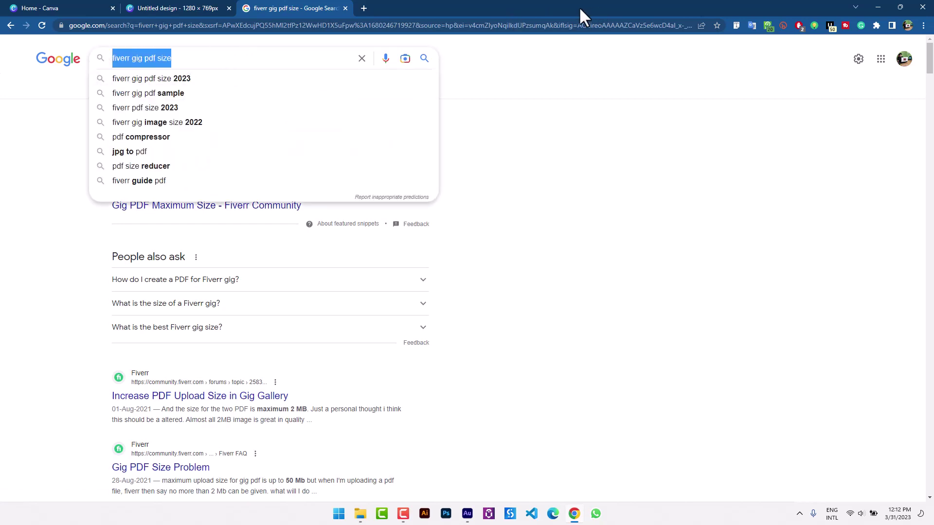
type("pdf")
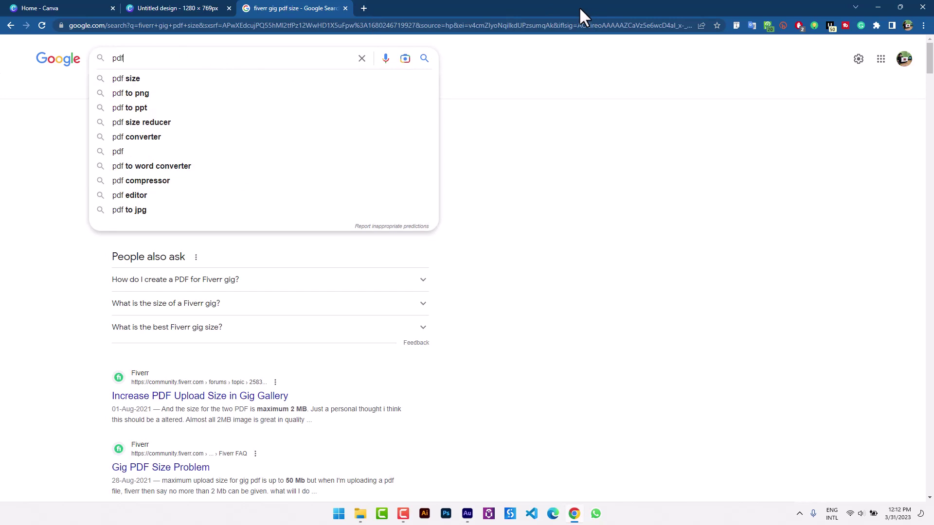
key("ctrl+a")
type("comrpe")
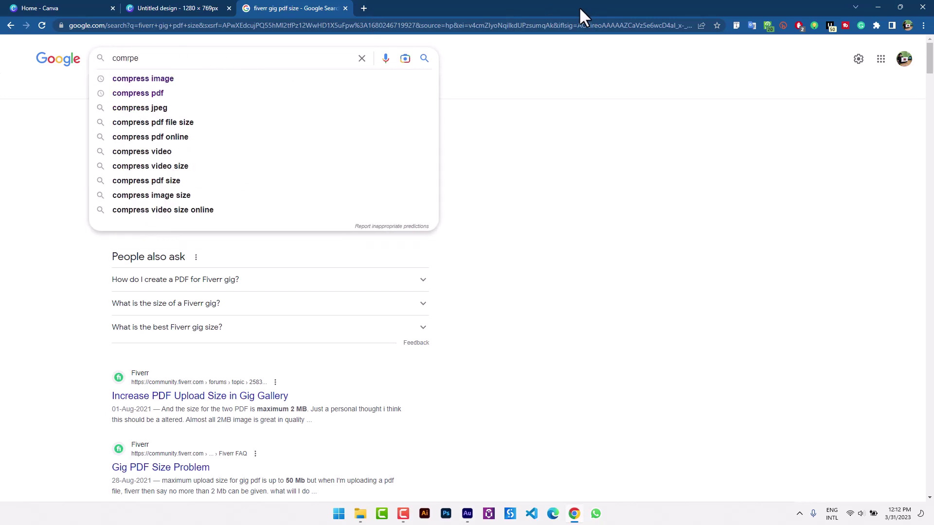
key("Down")
key("Down")
key("Return")
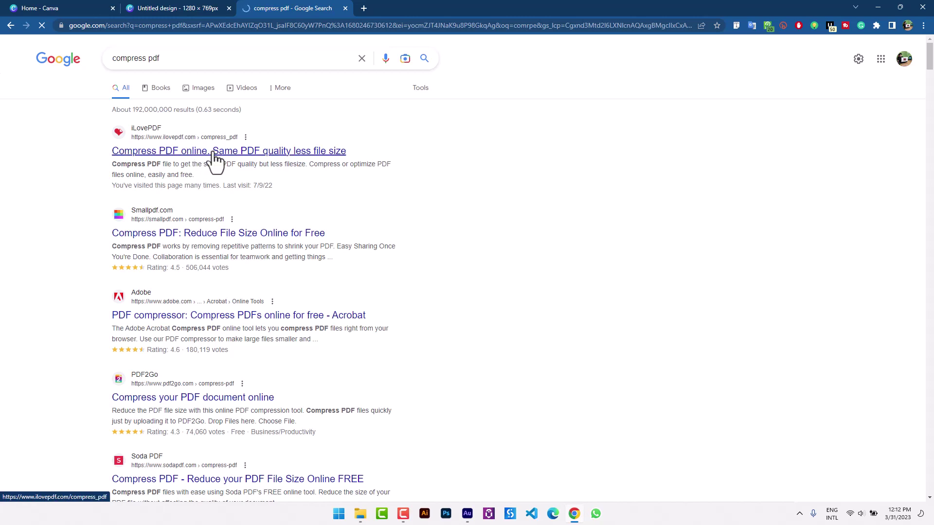
left_click(239, 151)
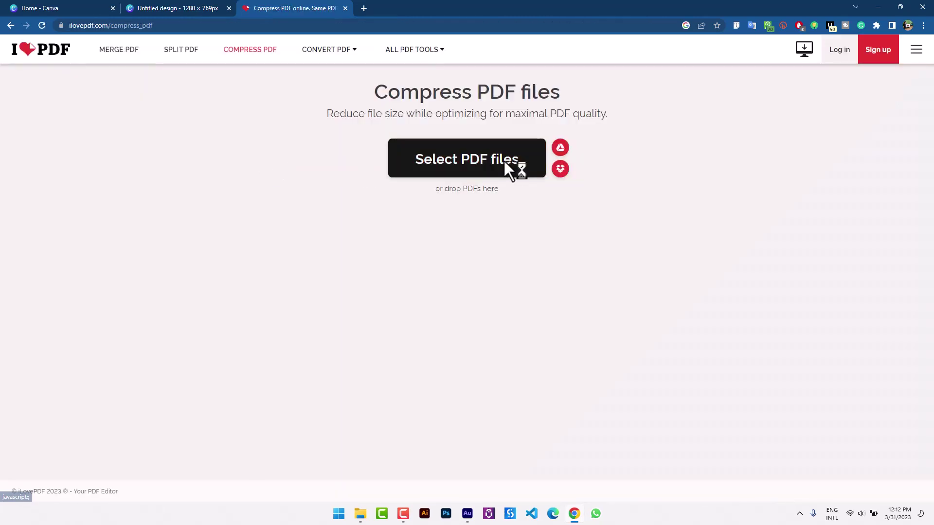
Upload Untitled design and Untitled design_2 from the Documents folder in Downloads and compress both PDFs with recommended compression.
left_click(503, 173)
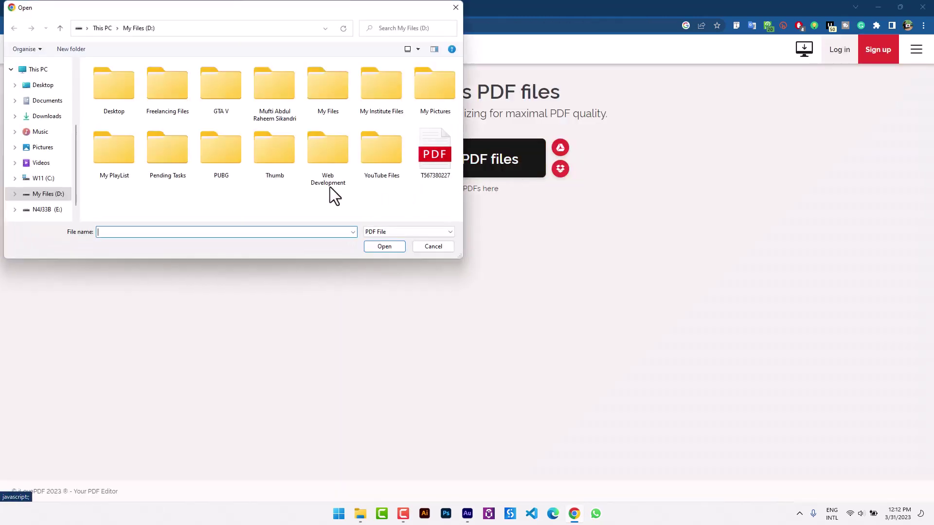
left_click(50, 102)
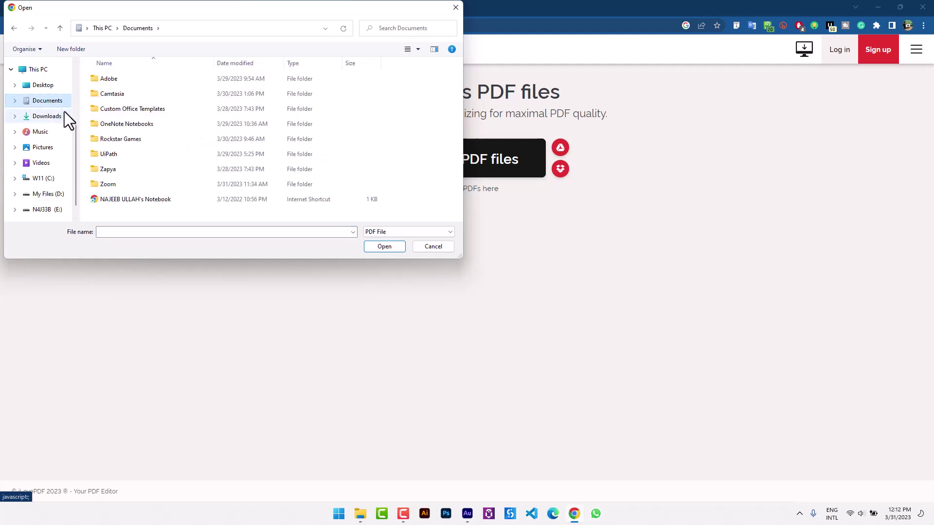
left_click(48, 117)
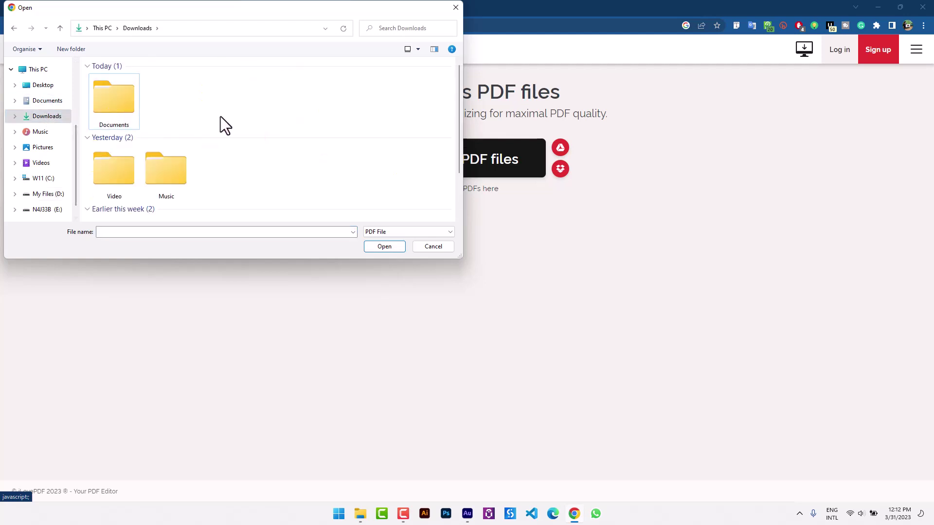
double_click(112, 100)
left_click_drag(169, 119, 131, 77)
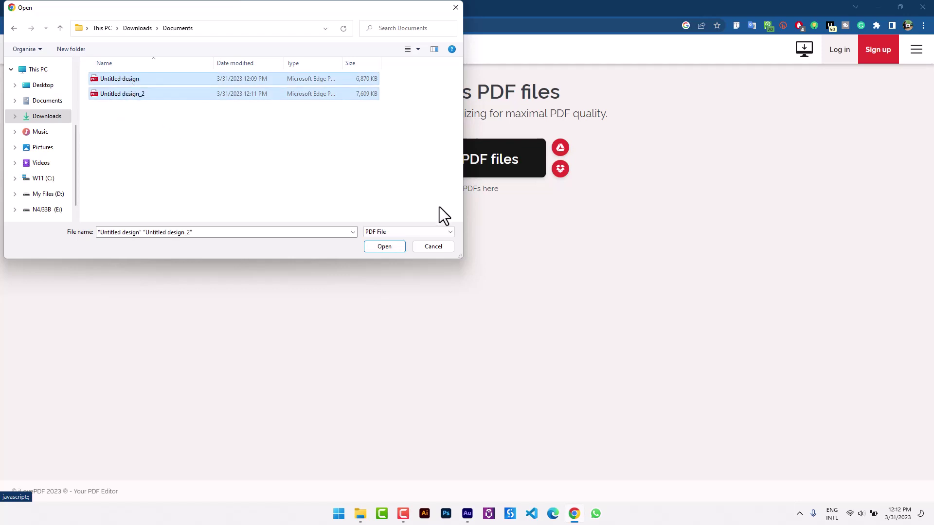
left_click(398, 246)
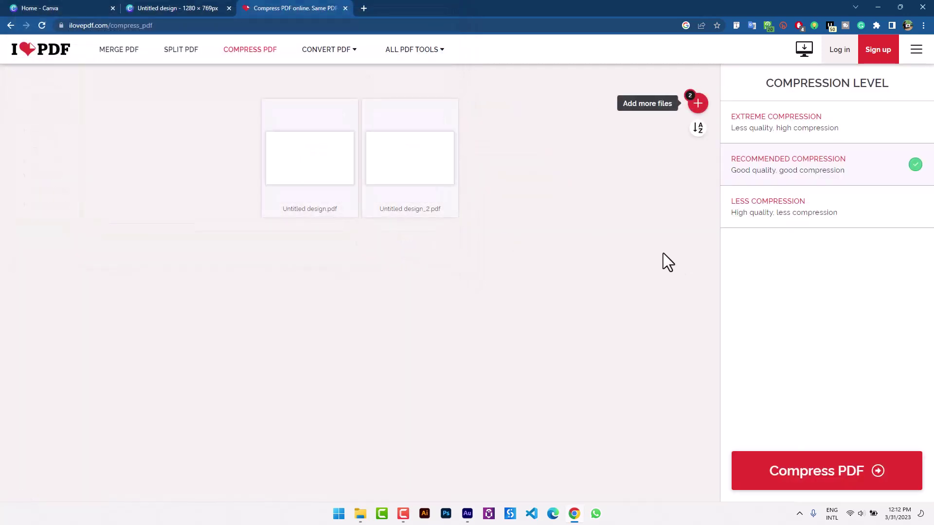
left_click(843, 468)
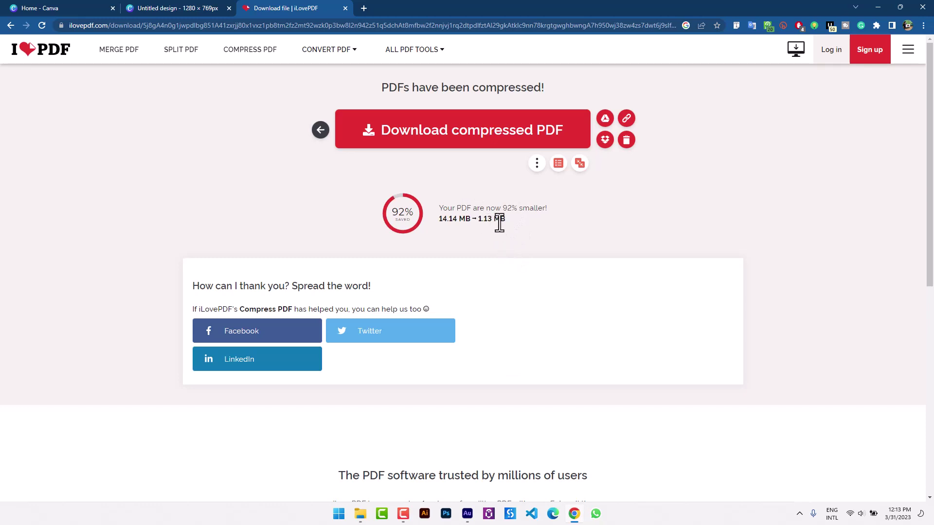
Download the compressed PDFs as ilovepdf_compressed.zip and open the folder containing the archive.
left_click(484, 145)
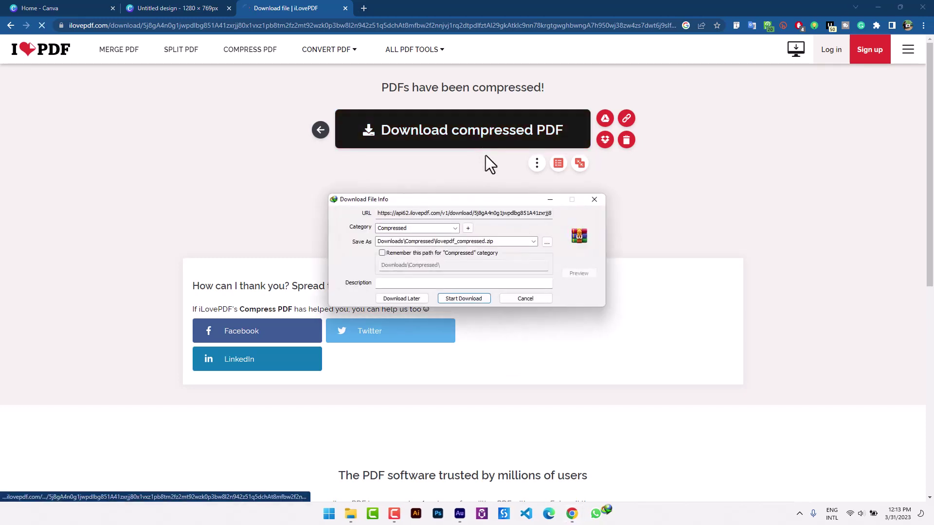
left_click(479, 298)
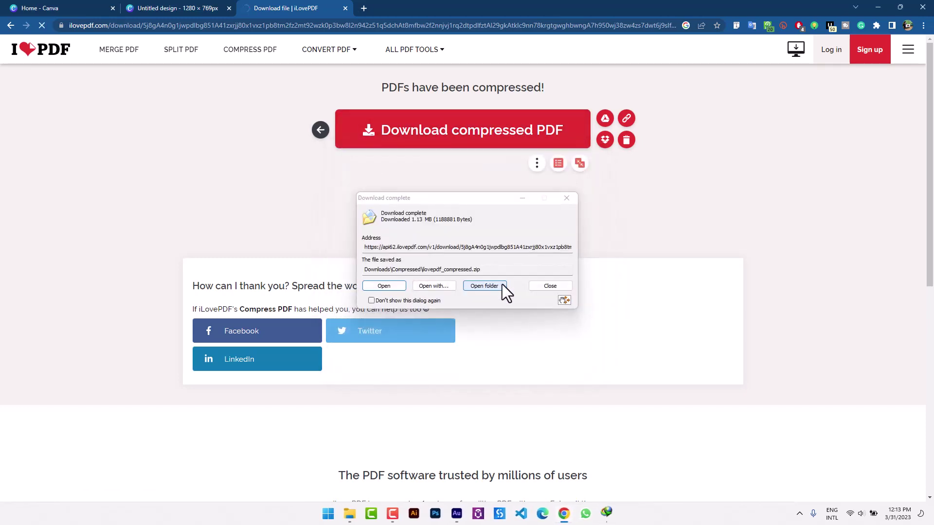
left_click(502, 285)
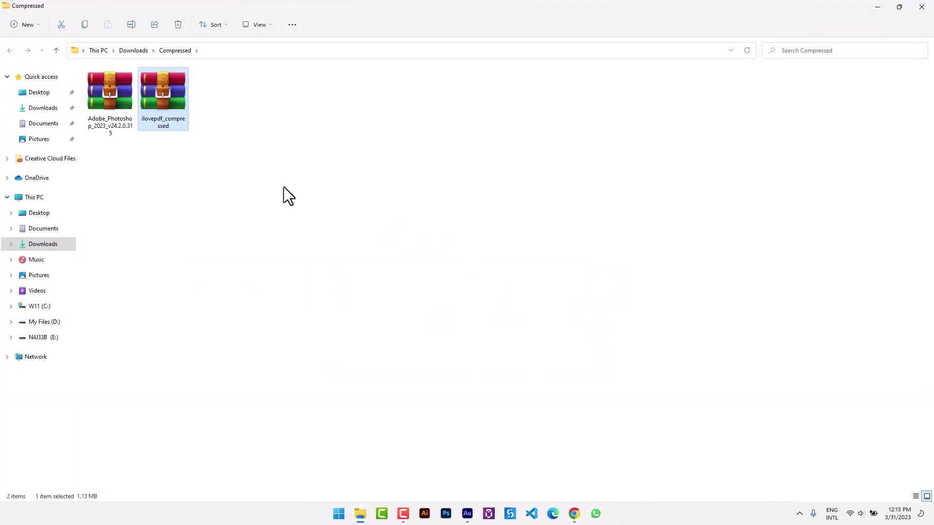
Extract the ilovepdf_compressed archive into the Compressed folder and check the file size of each extracted PDF.
right_click(173, 118)
left_click(240, 242)
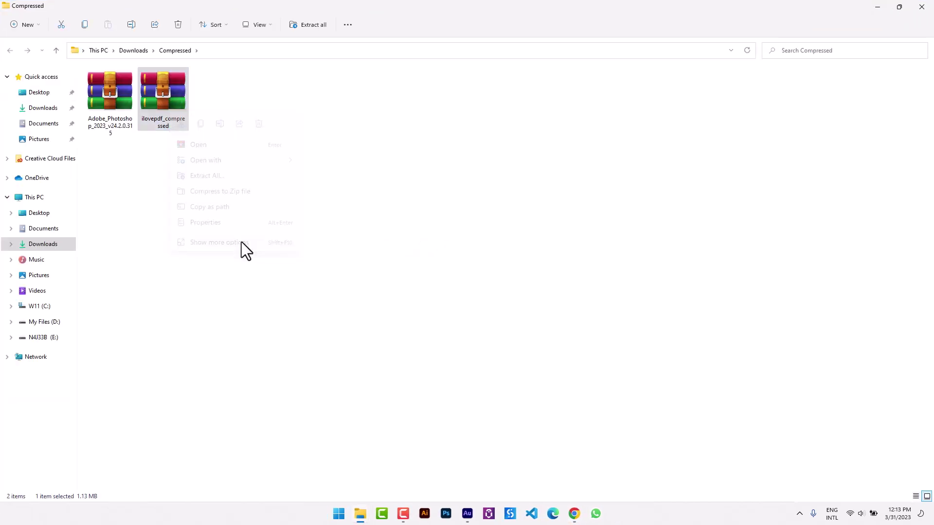
left_click(275, 301)
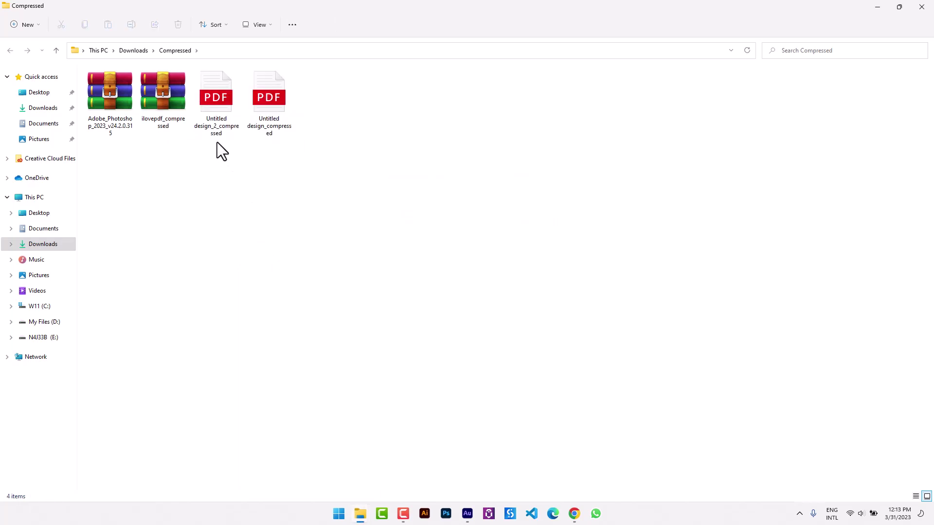
left_click(210, 122)
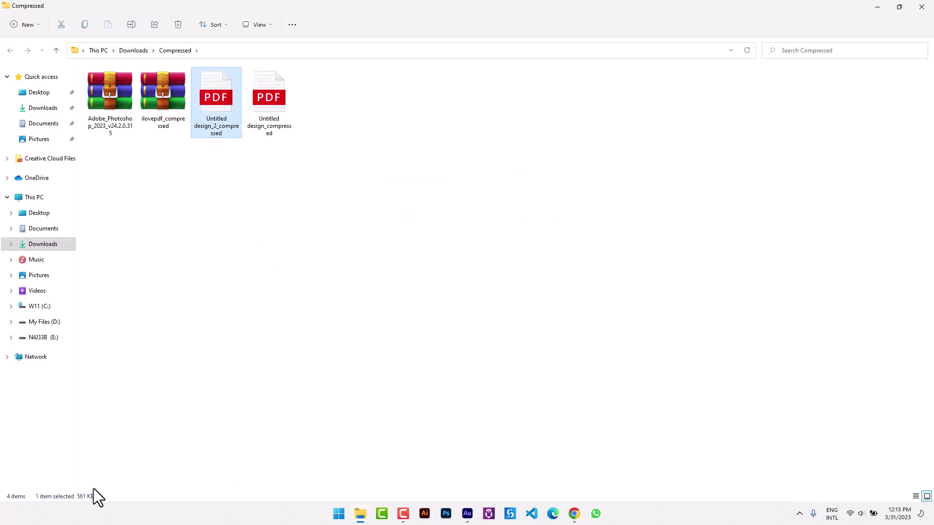
key("Right")
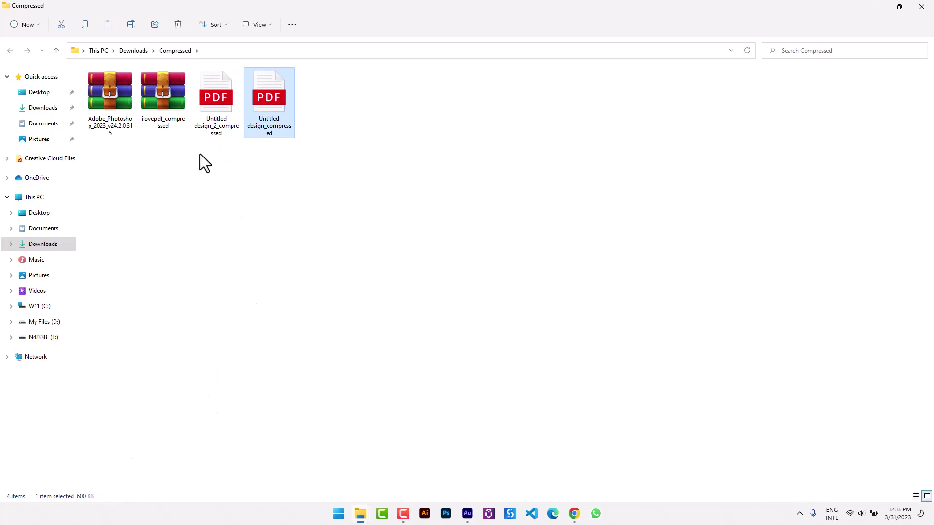
Open Untitled design_2_compressed with Google Chrome as the default app for .pdf files and review its pages.
double_click(213, 126)
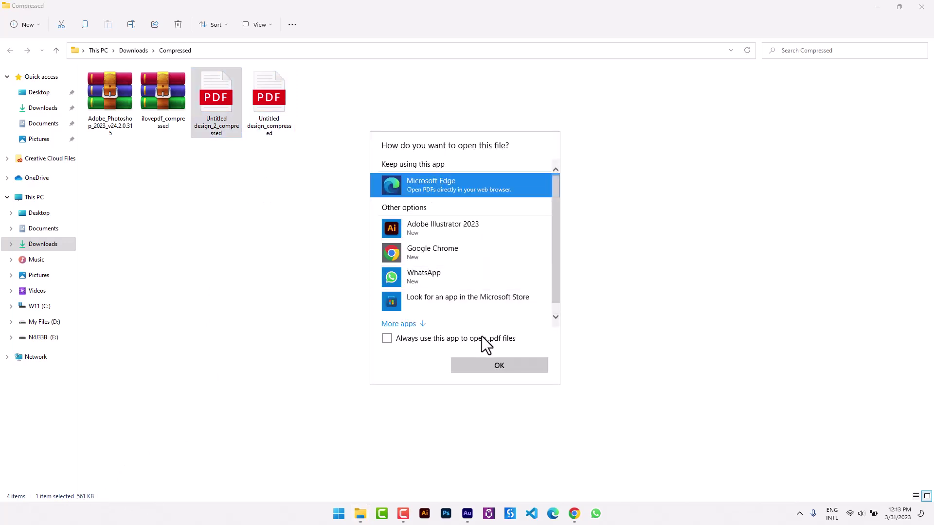
left_click(483, 339)
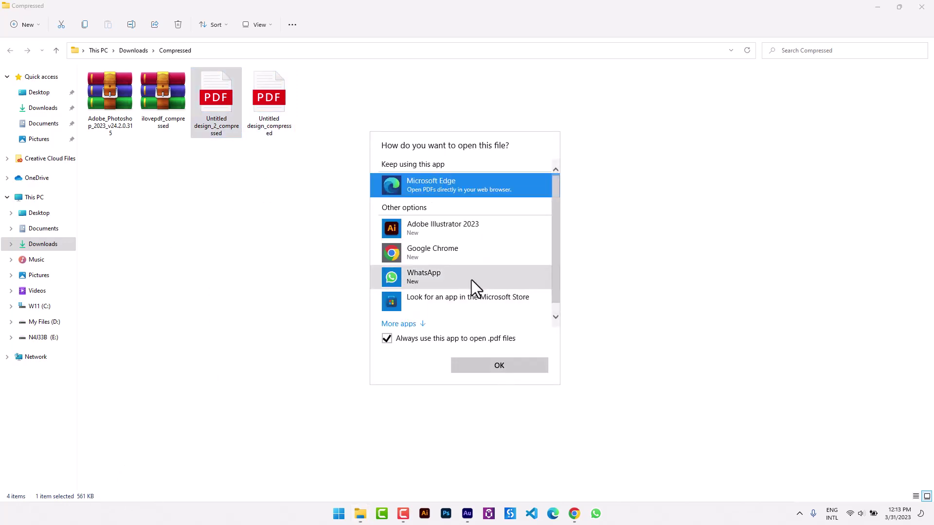
left_click(468, 253)
left_click(494, 365)
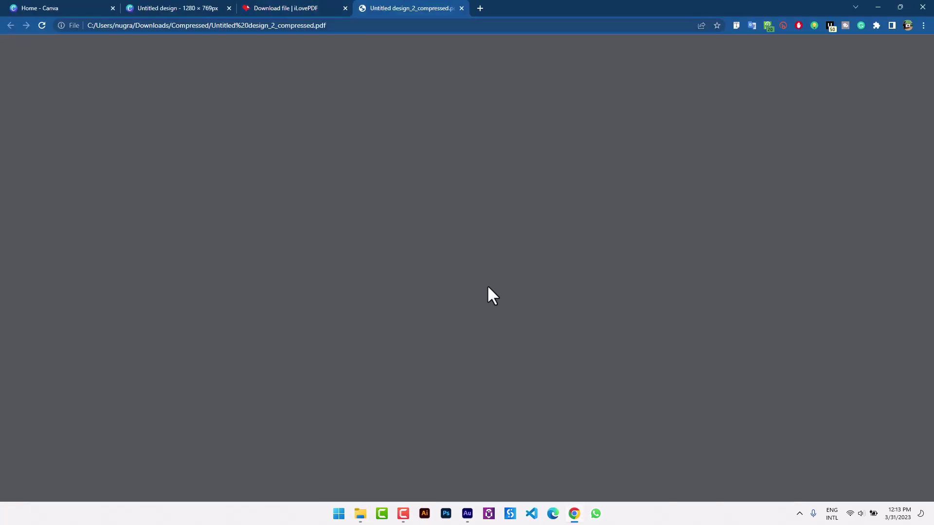
scroll(488, 288, "down", 10)
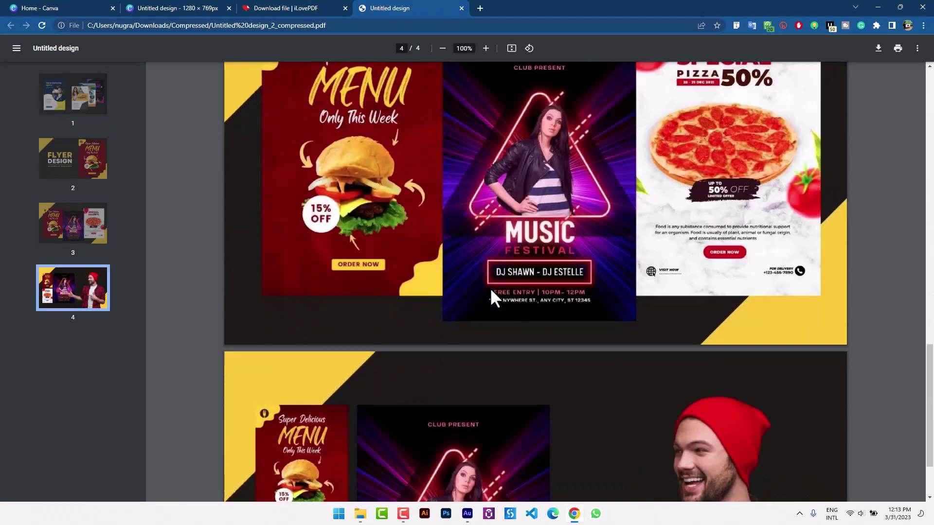
scroll(490, 291, "down", 5)
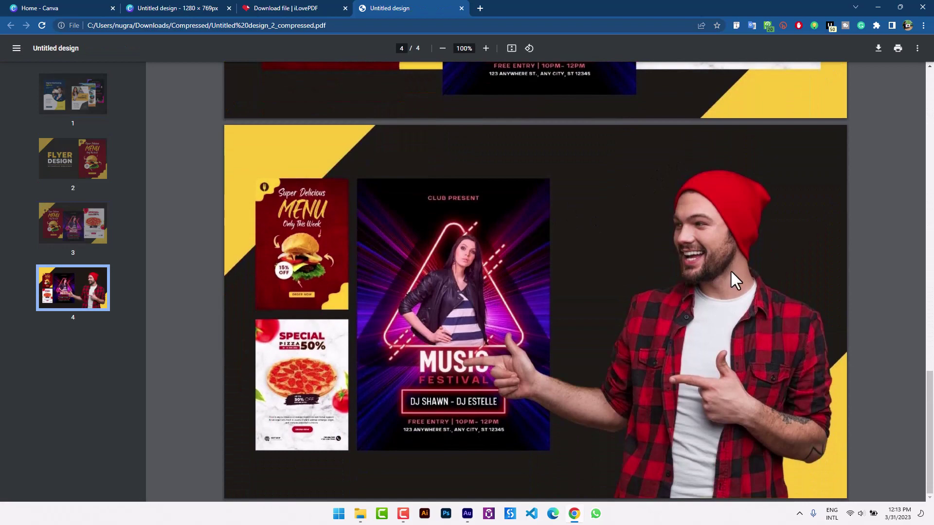
left_click(878, 7)
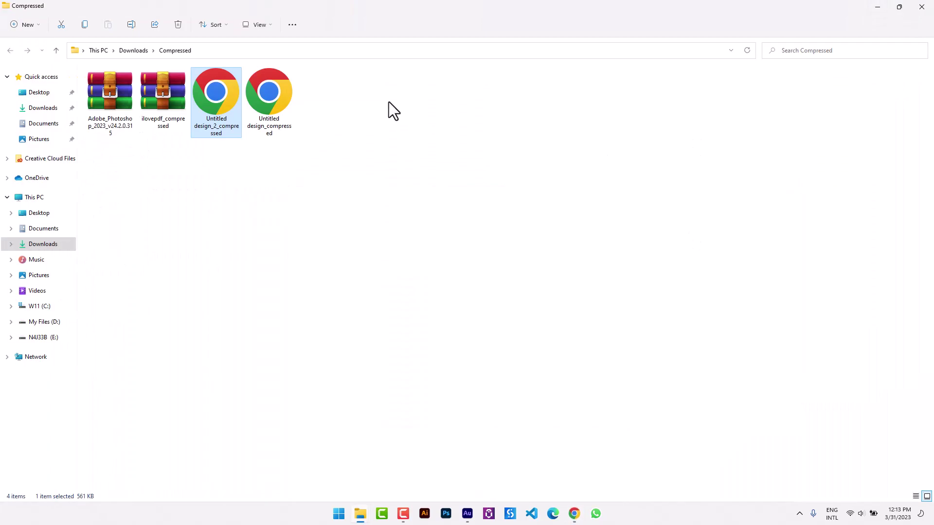
Open Untitled design_compressed, review its pages down to the last one, and minimize the open windows to show the desktop.
left_click(287, 108)
double_click(287, 108)
scroll(603, 260, "down", 15)
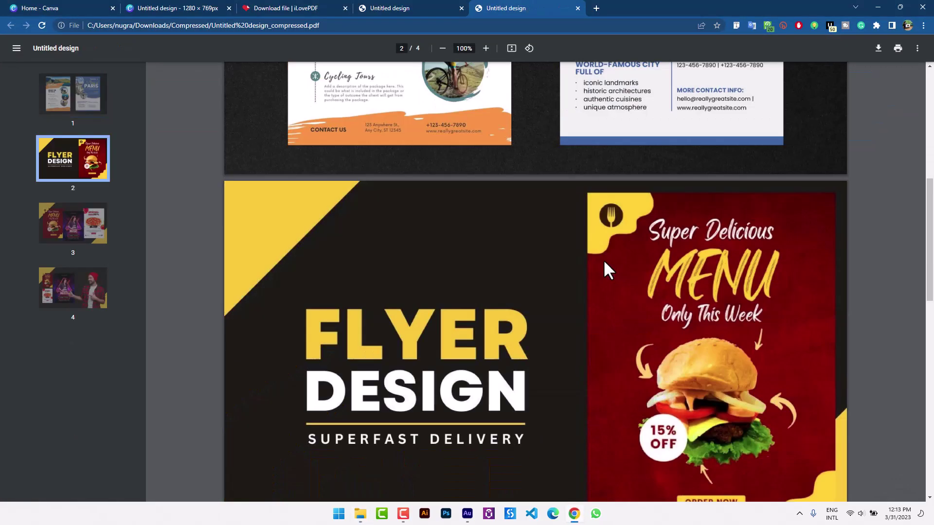
scroll(606, 261, "down", 3)
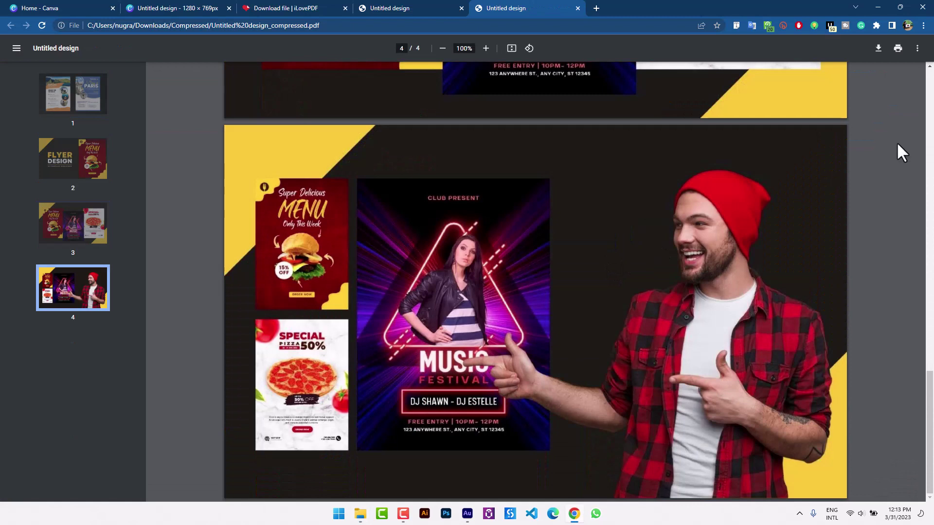
left_click(877, 7)
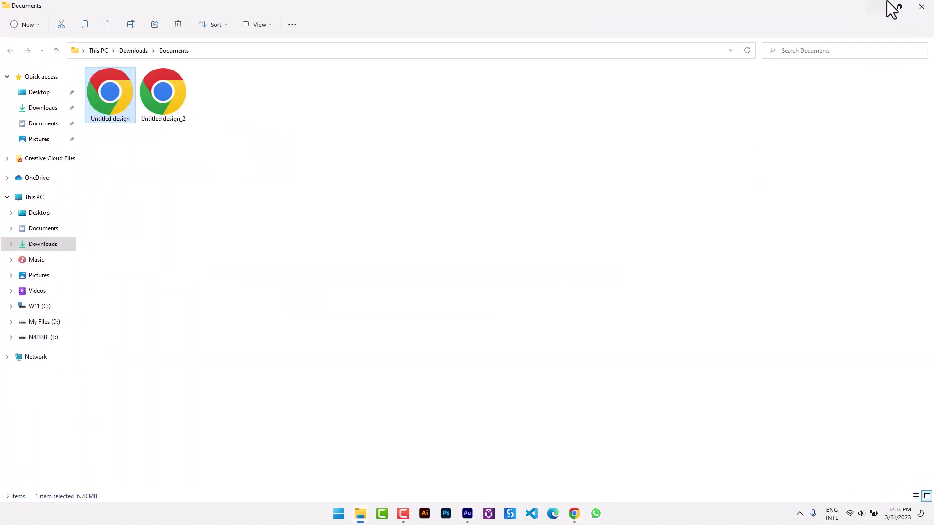
left_click(888, 4)
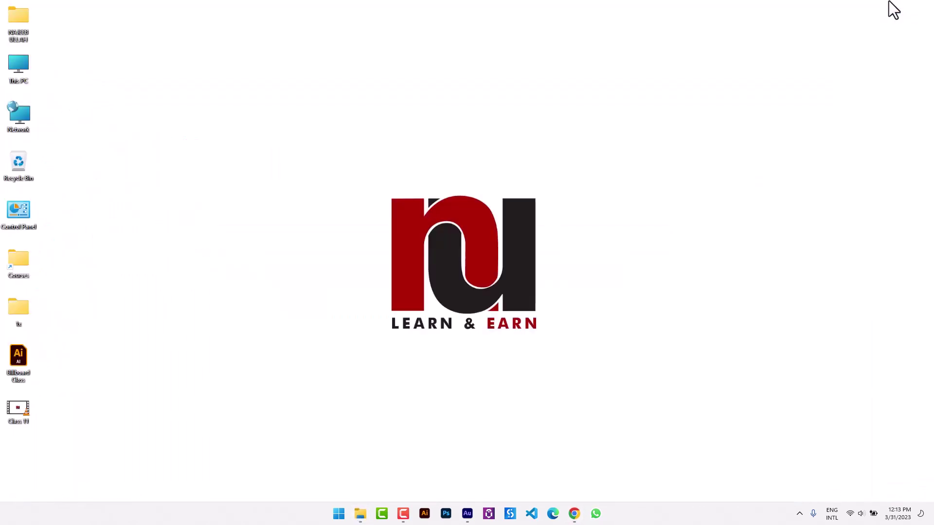